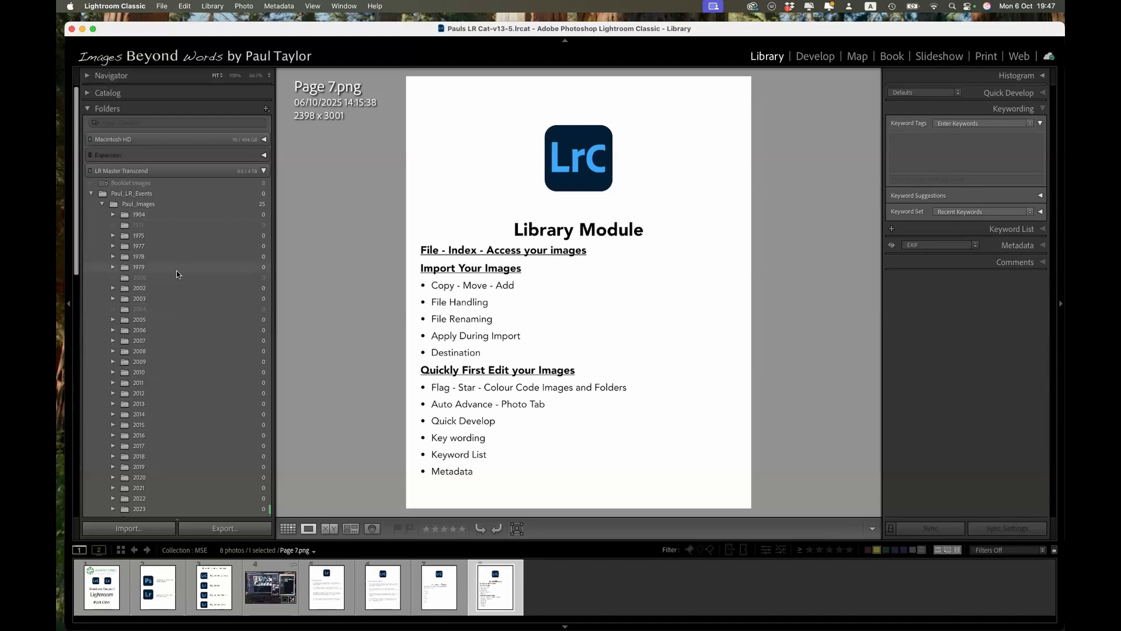
# Step: Expand the 2025 folder and view the contents of its 2025-10-06 and 2025-10 October subfolders
pyautogui.scroll(-10, 177, 273)
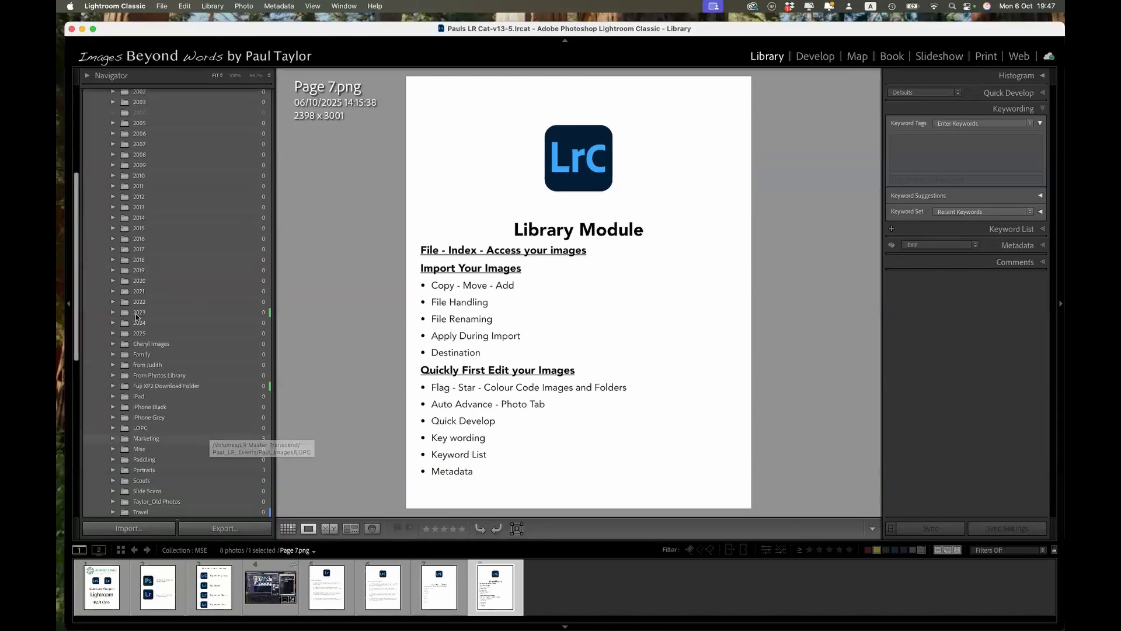
pyautogui.click(114, 334)
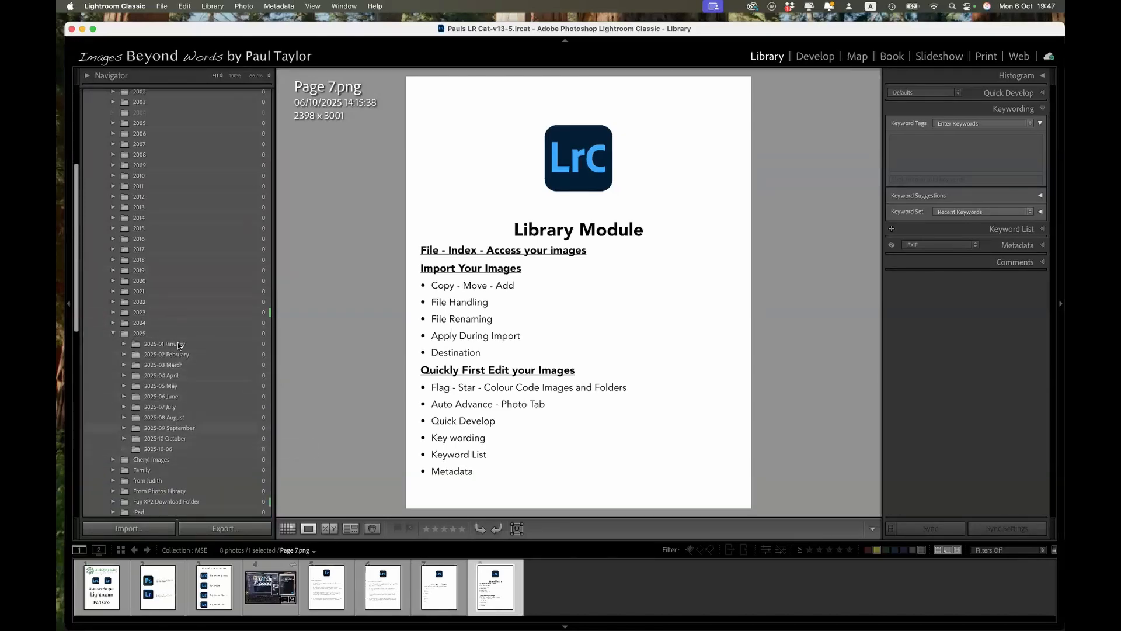
pyautogui.click(164, 450)
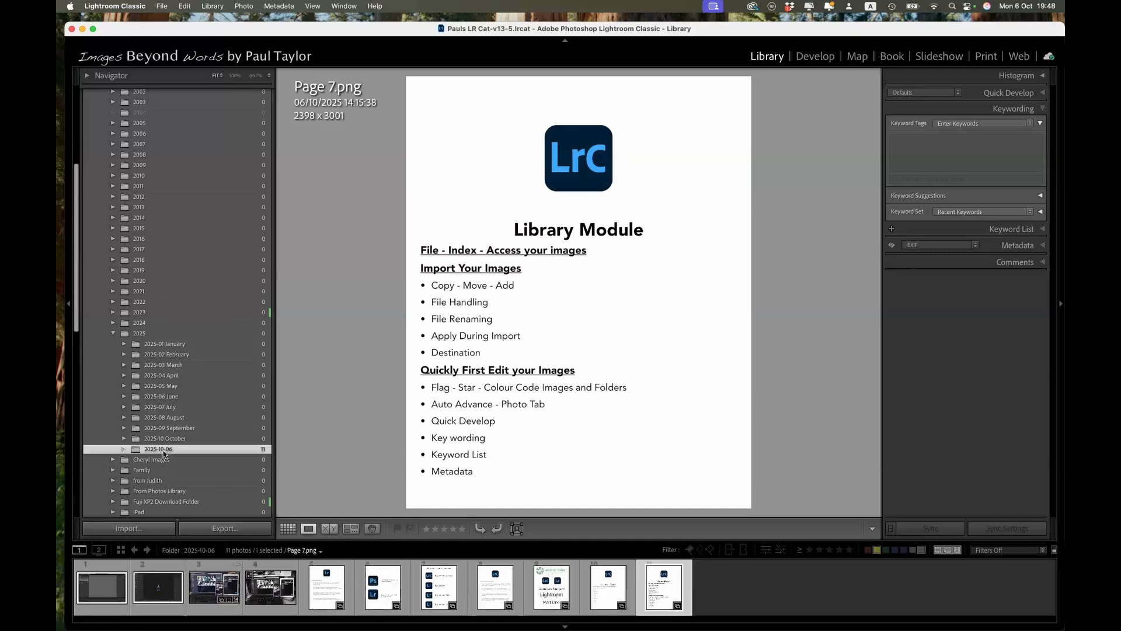
pyautogui.click(166, 438)
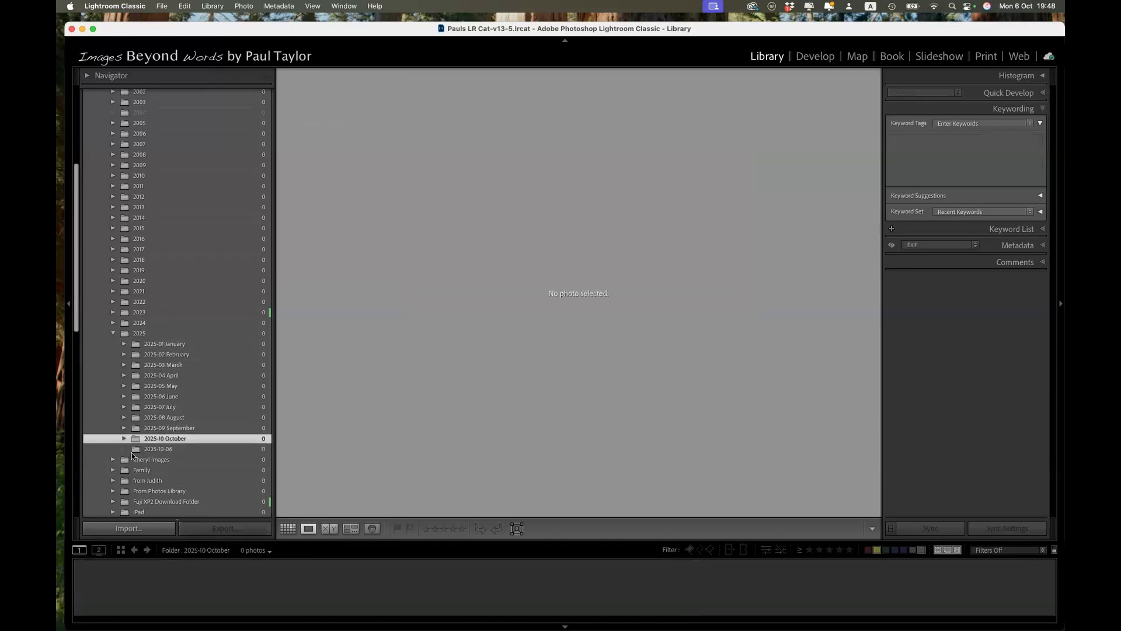
# Step: Expand 2025-10 October and review the dated subfolders of 2025-09 September, leaving September collapsed
pyautogui.click(124, 439)
pyautogui.rightClick(124, 431)
pyautogui.click(123, 430)
pyautogui.click(123, 429)
pyautogui.scroll(-5, 188, 439)
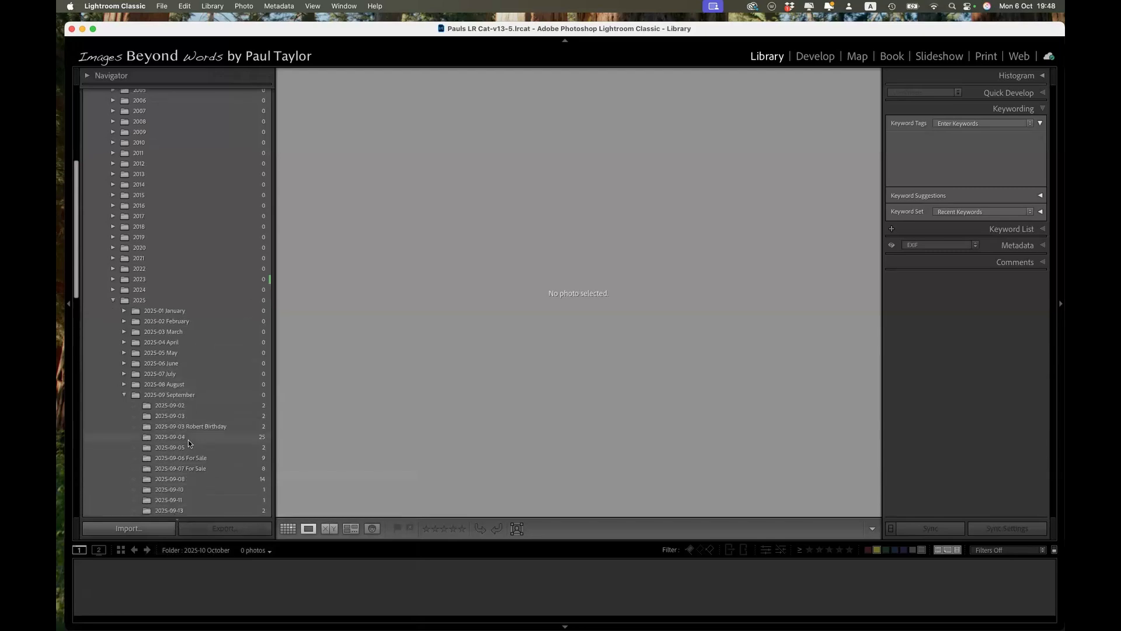
pyautogui.scroll(-3, 188, 440)
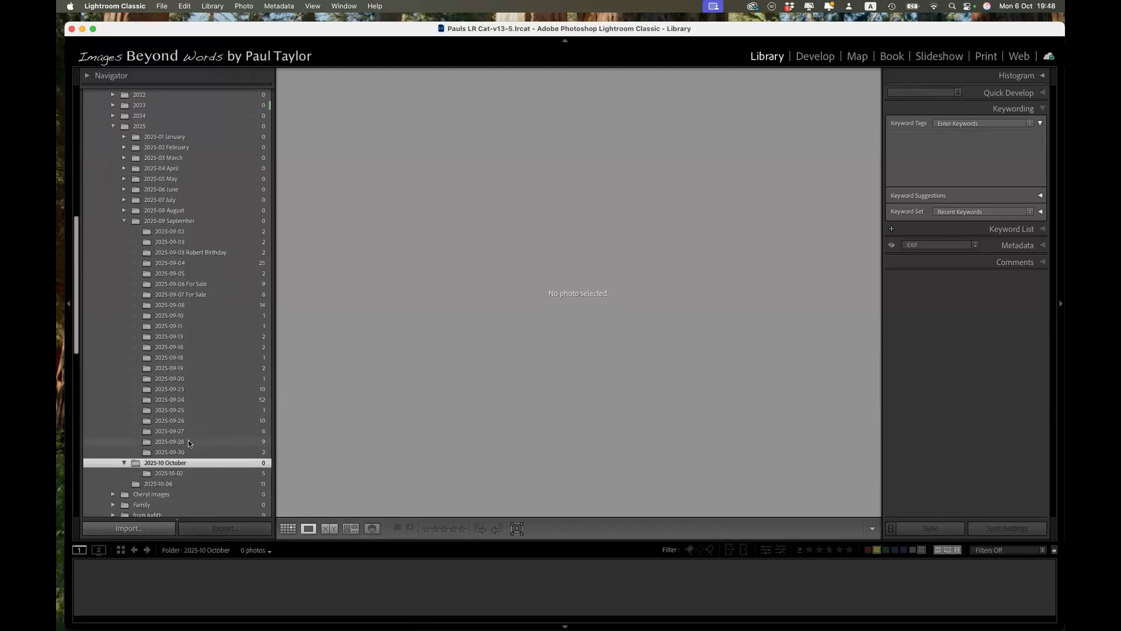
pyautogui.click(124, 221)
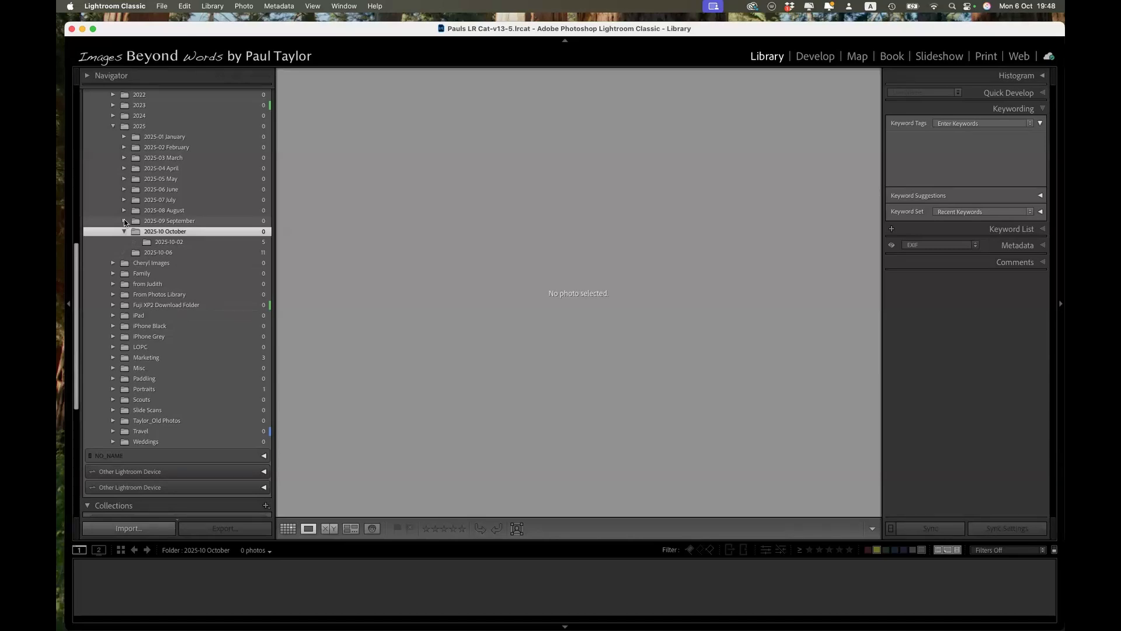
# Step: Review the country subfolders inside the Travel folder and collapse it again
pyautogui.scroll(-3, 116, 386)
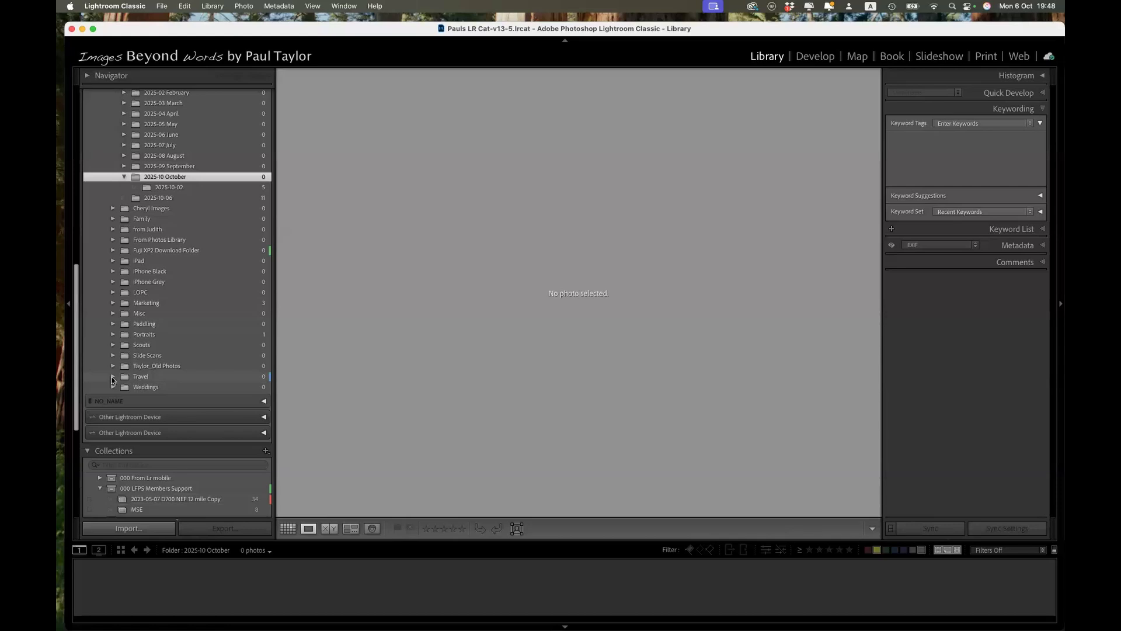
pyautogui.click(113, 378)
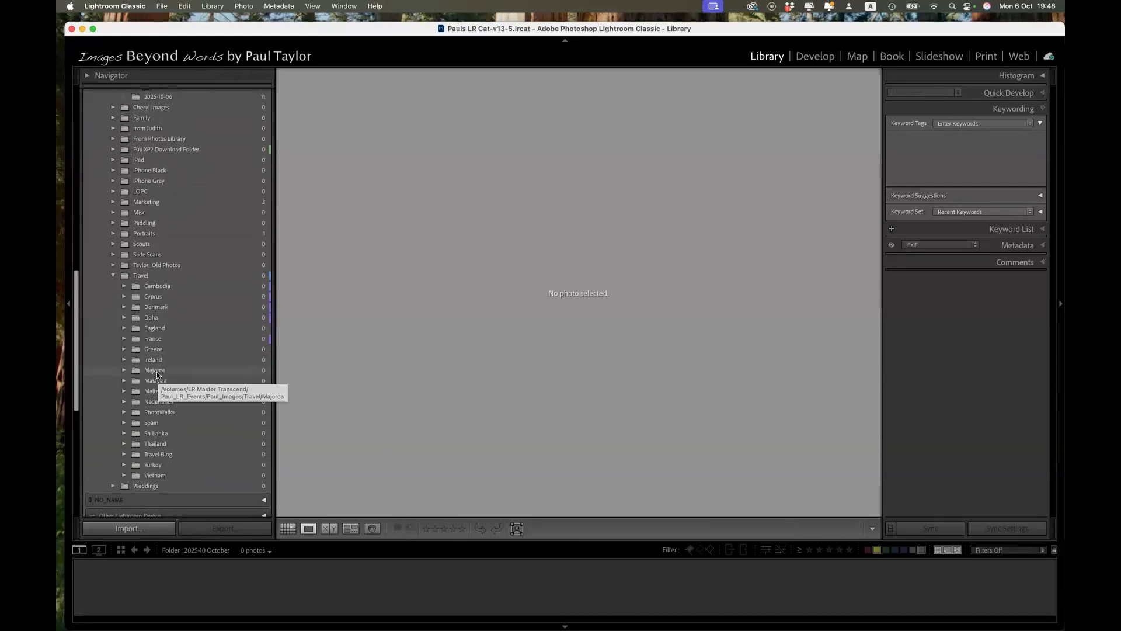
pyautogui.click(113, 277)
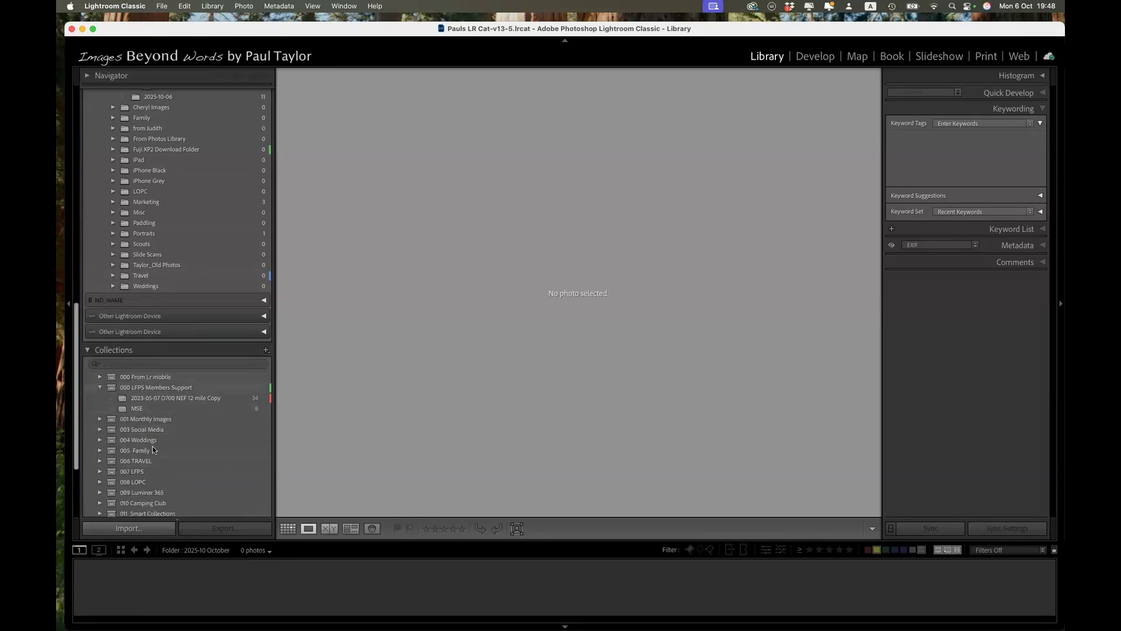
# Step: Expand the 005 Family collection set and view FXP21429.JPG from the highlighted child's "All Copy" collection
pyautogui.scroll(-5, 153, 446)
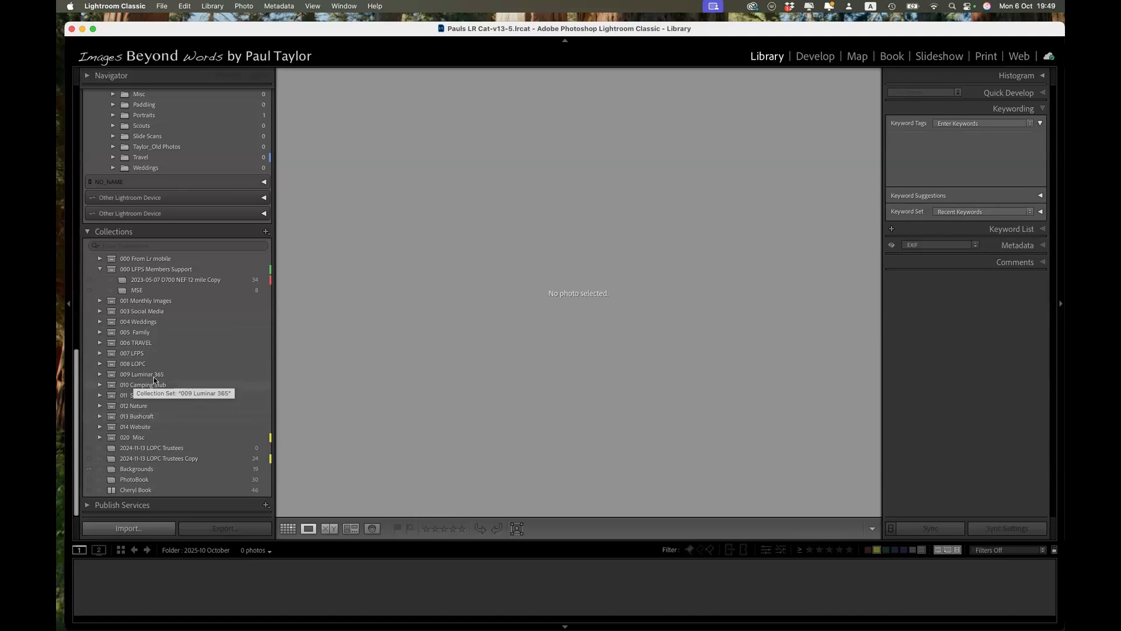
pyautogui.scroll(5, 185, 154)
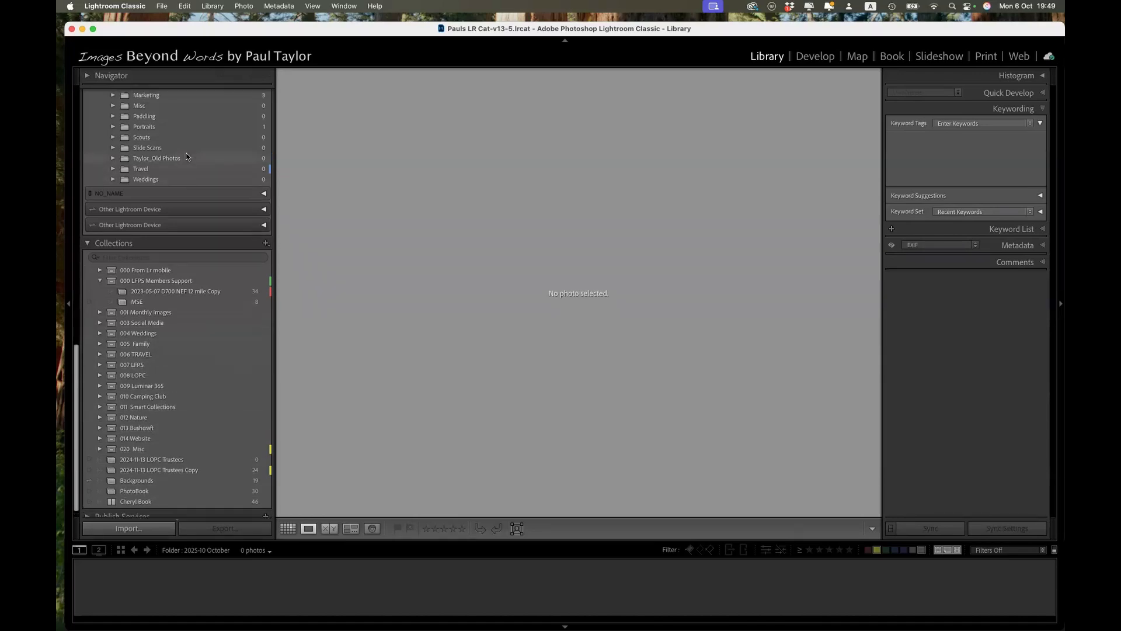
pyautogui.scroll(3, 181, 131)
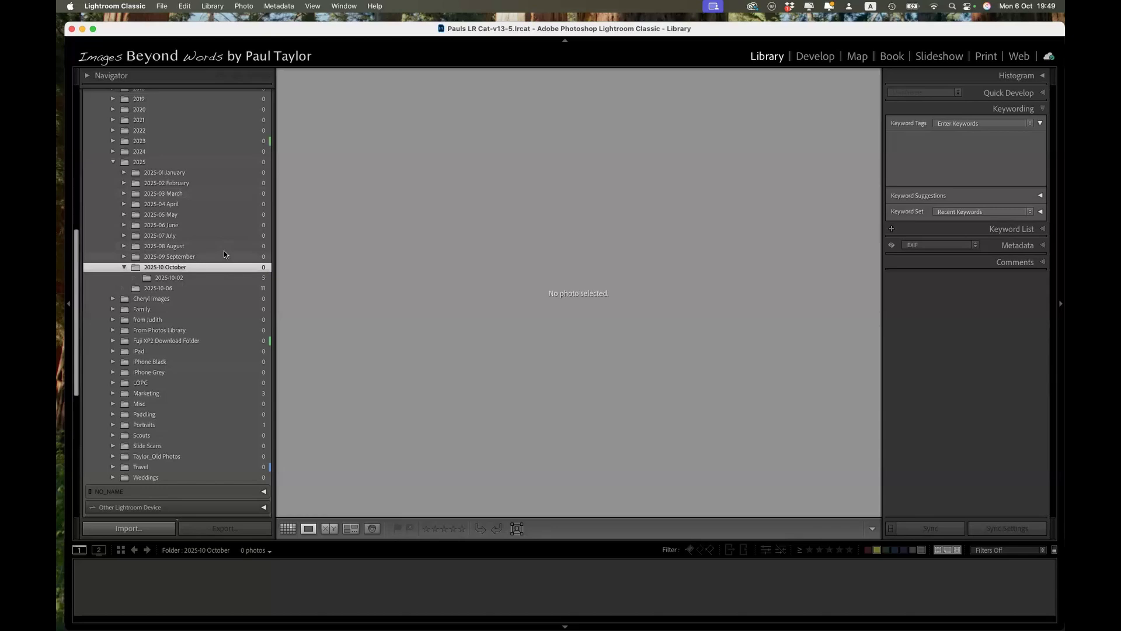
pyautogui.scroll(-8, 224, 254)
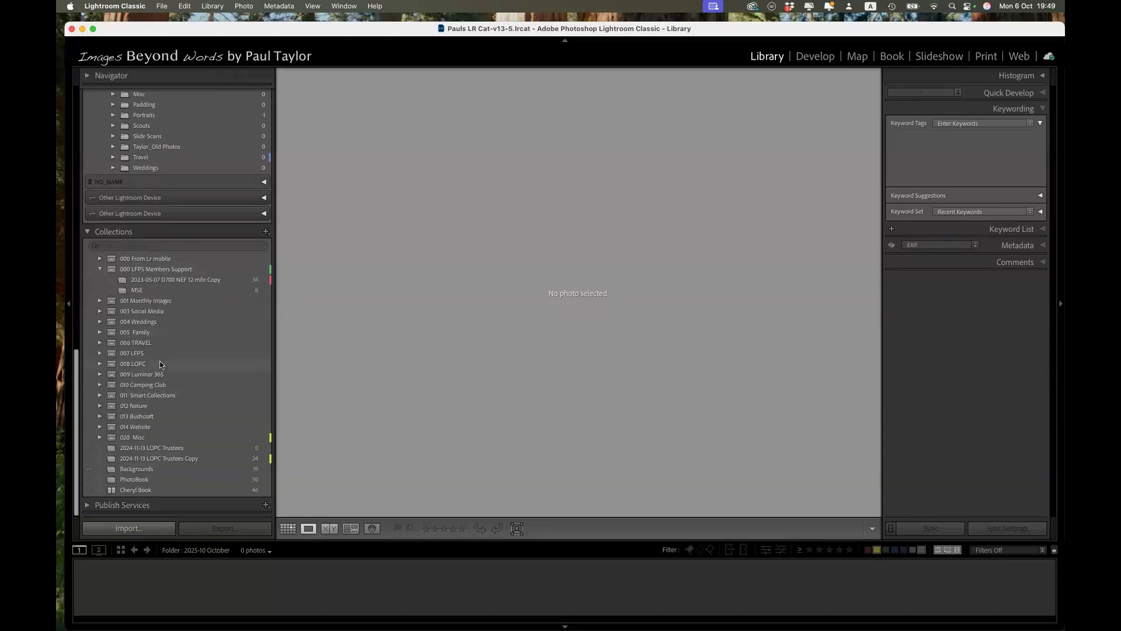
pyautogui.click(100, 332)
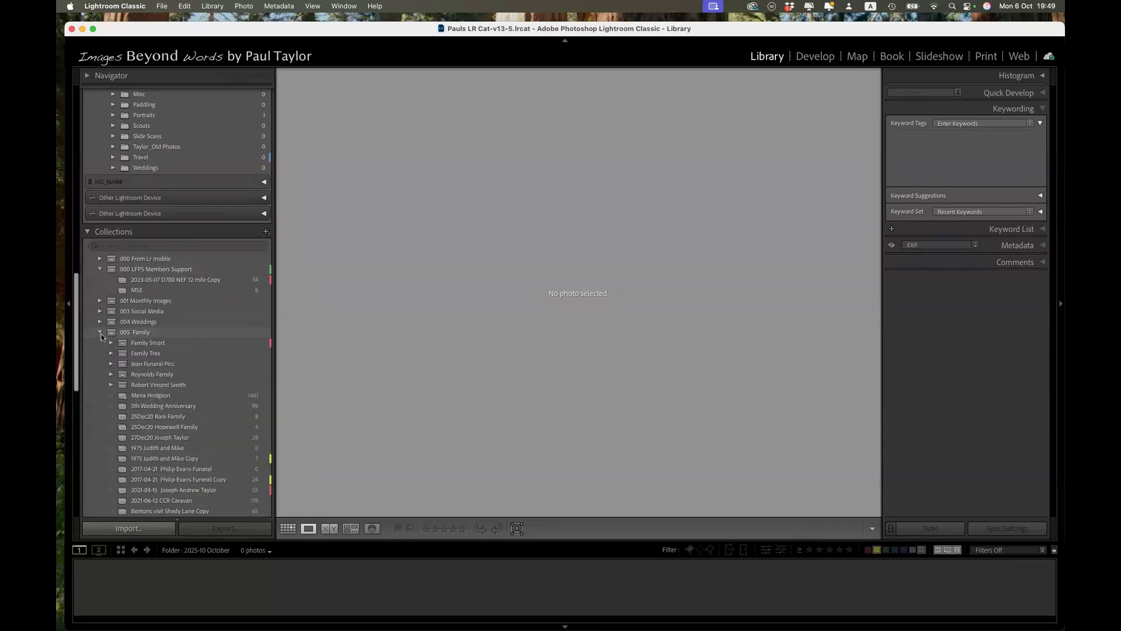
pyautogui.scroll(-6, 171, 386)
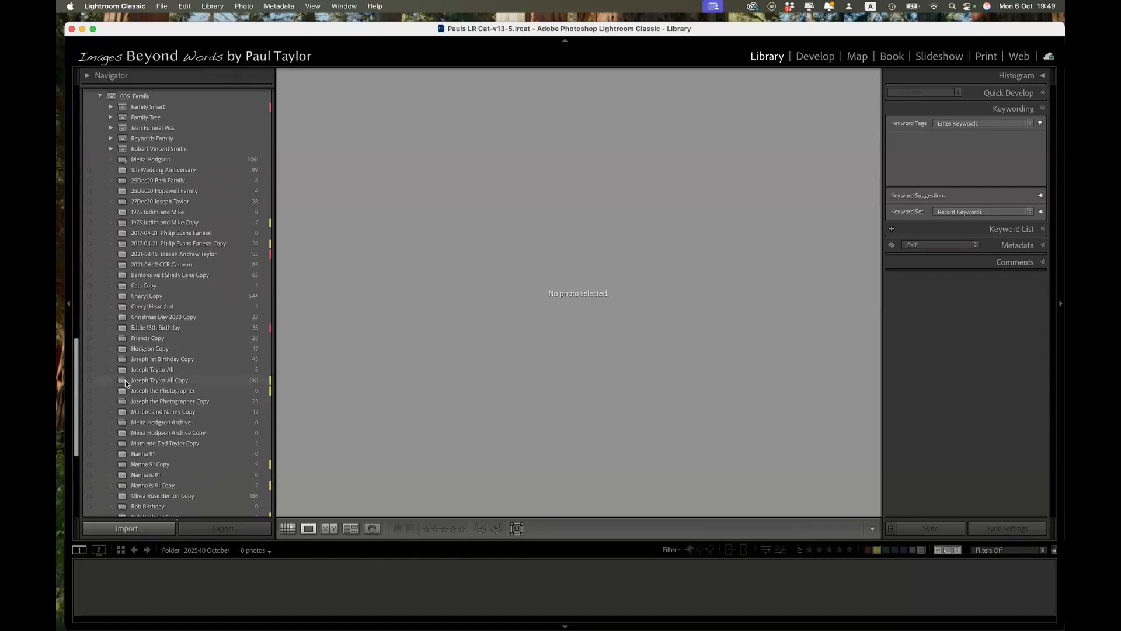
pyautogui.click(125, 379)
pyautogui.click(653, 590)
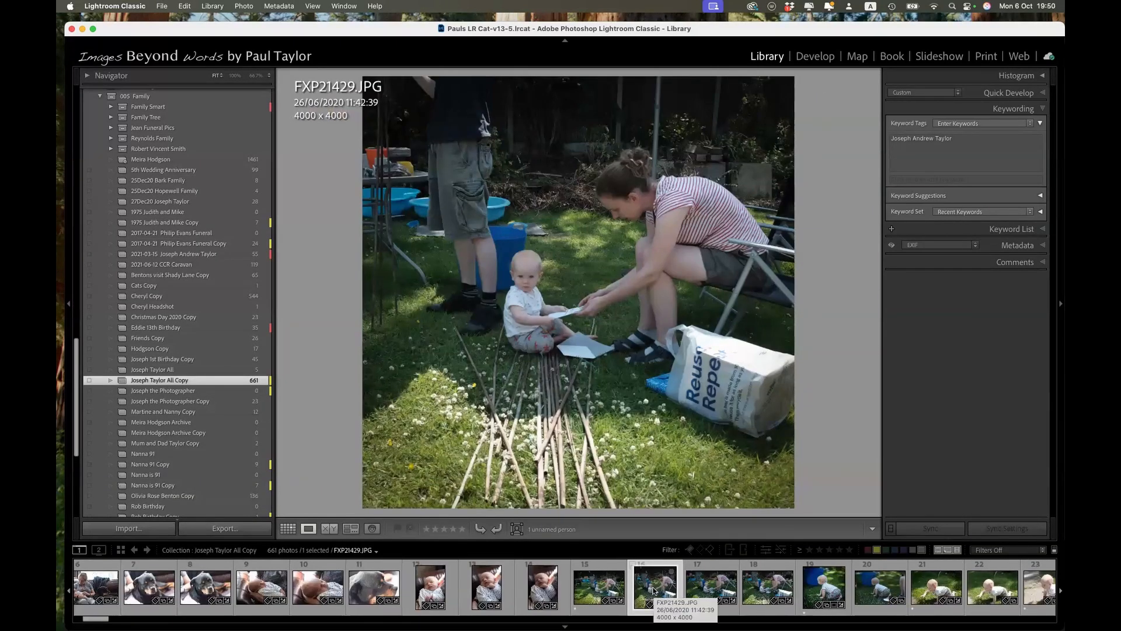
# Step: Browse further through the collection's photos and view FXP21474.JPG
pyautogui.hscroll(5, 944, 583)
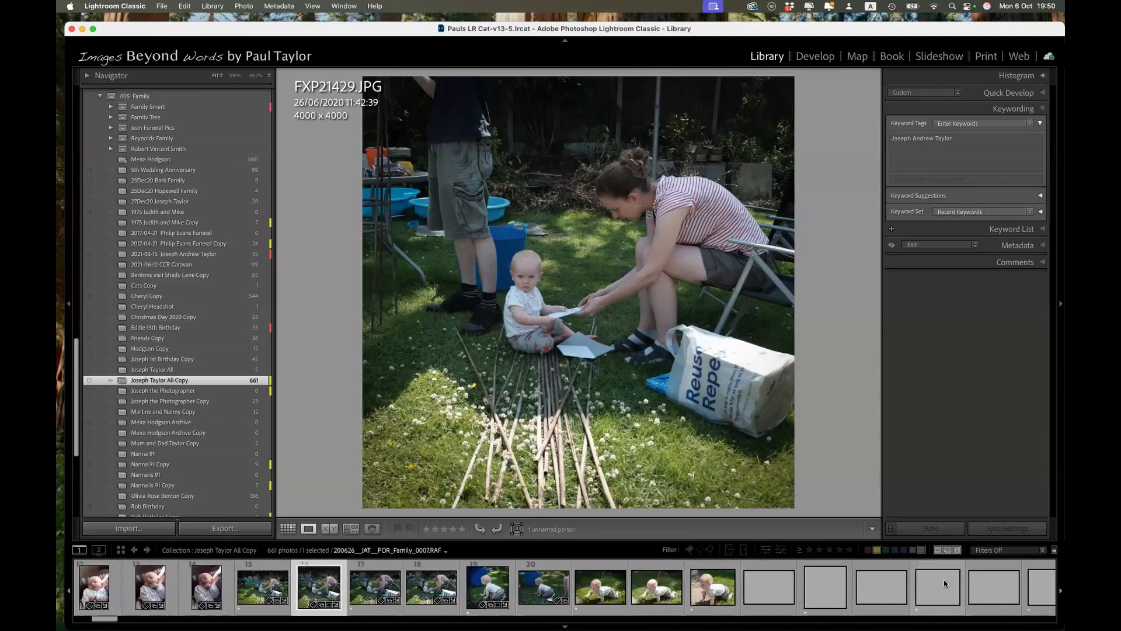
pyautogui.hscroll(20, 944, 583)
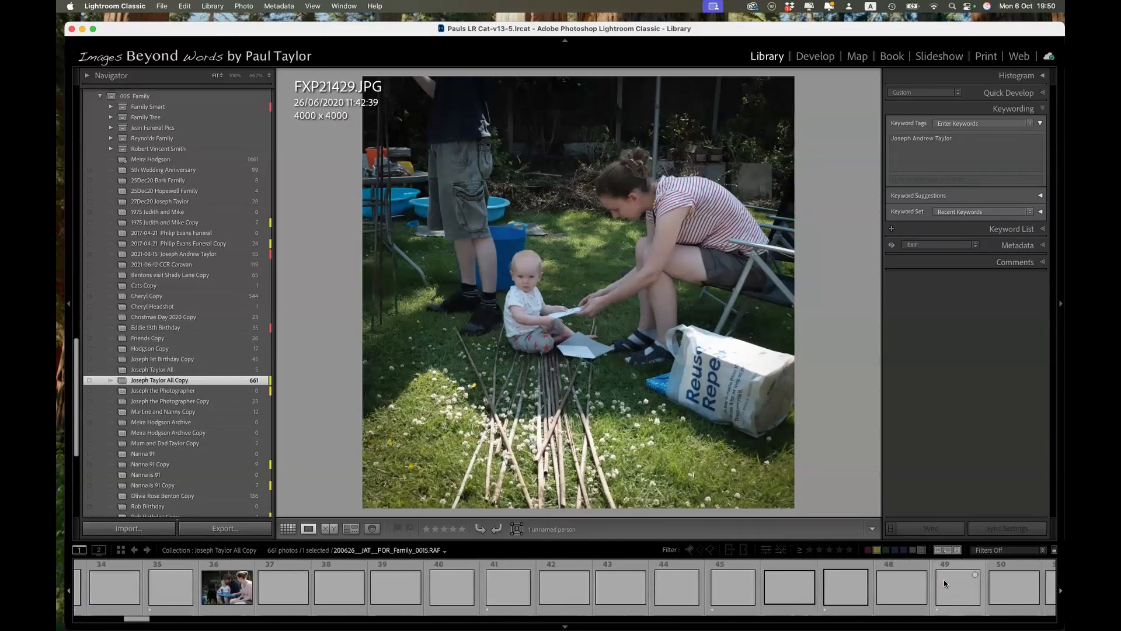
pyautogui.hscroll(20, 944, 583)
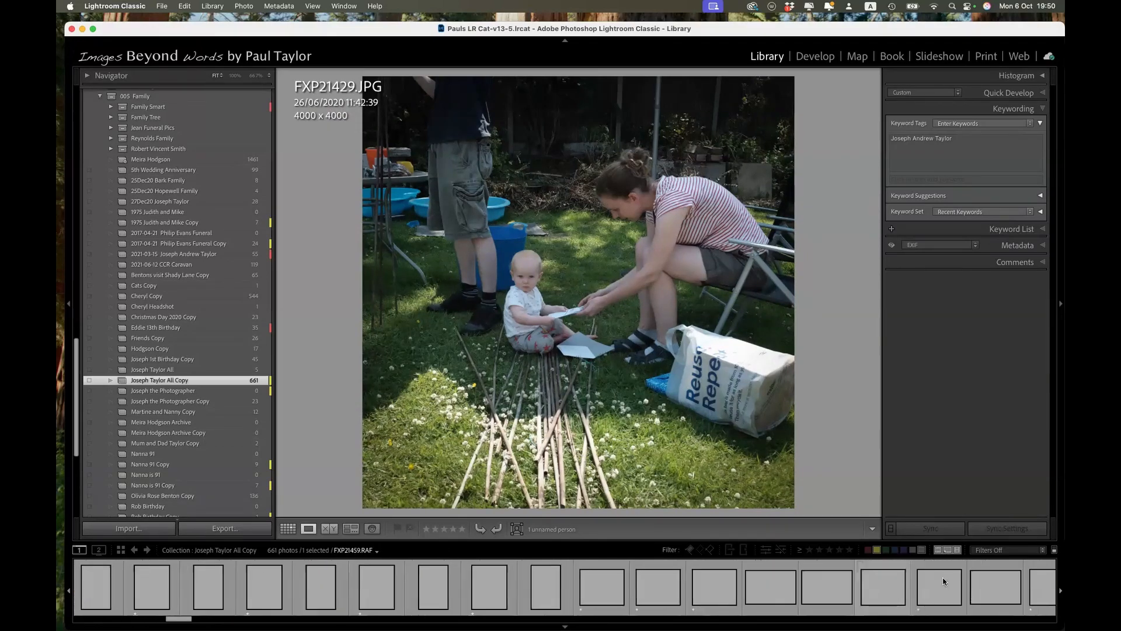
pyautogui.click(917, 593)
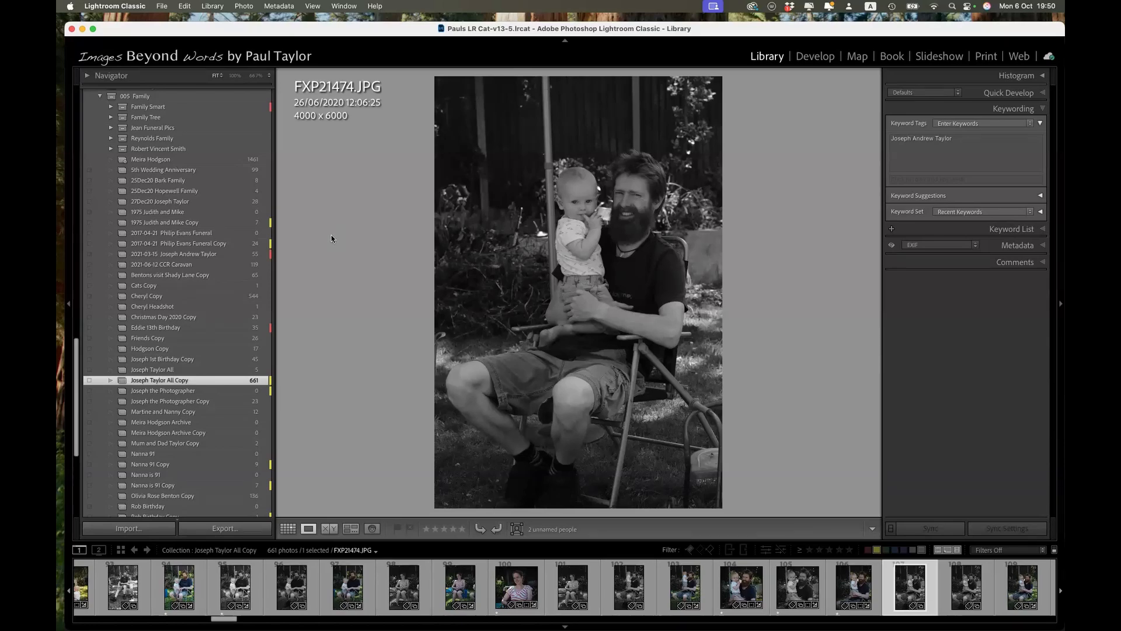
# Step: Open the 2023-05-07 D700 NEF 12 mile Copy collection and go to its fourth photo's original folder in the library
pyautogui.scroll(6, 211, 261)
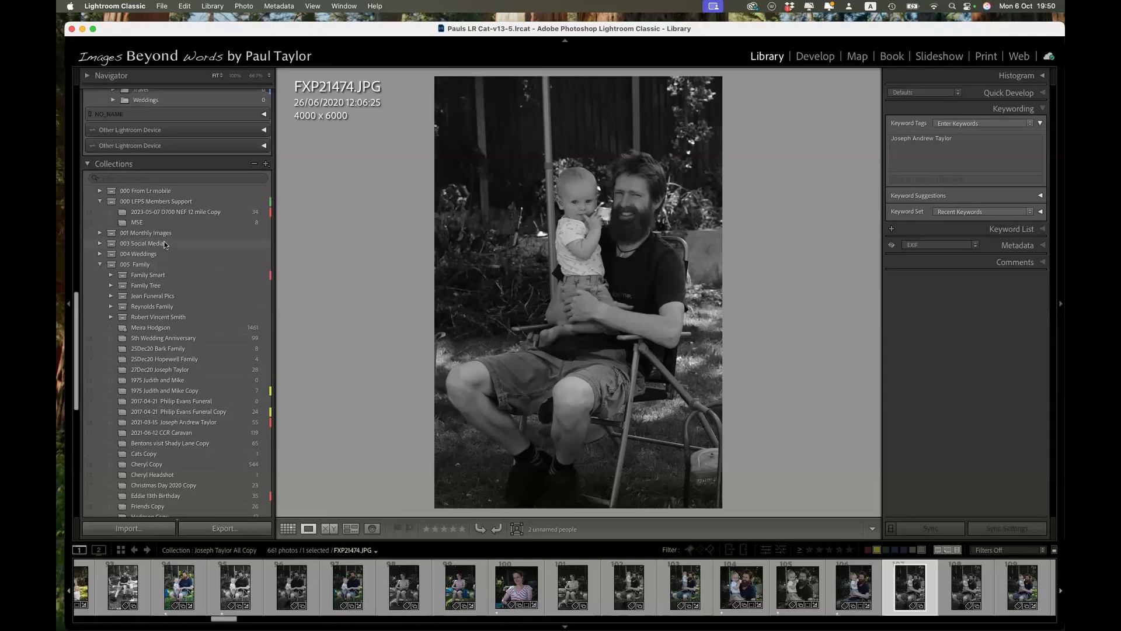
pyautogui.click(123, 213)
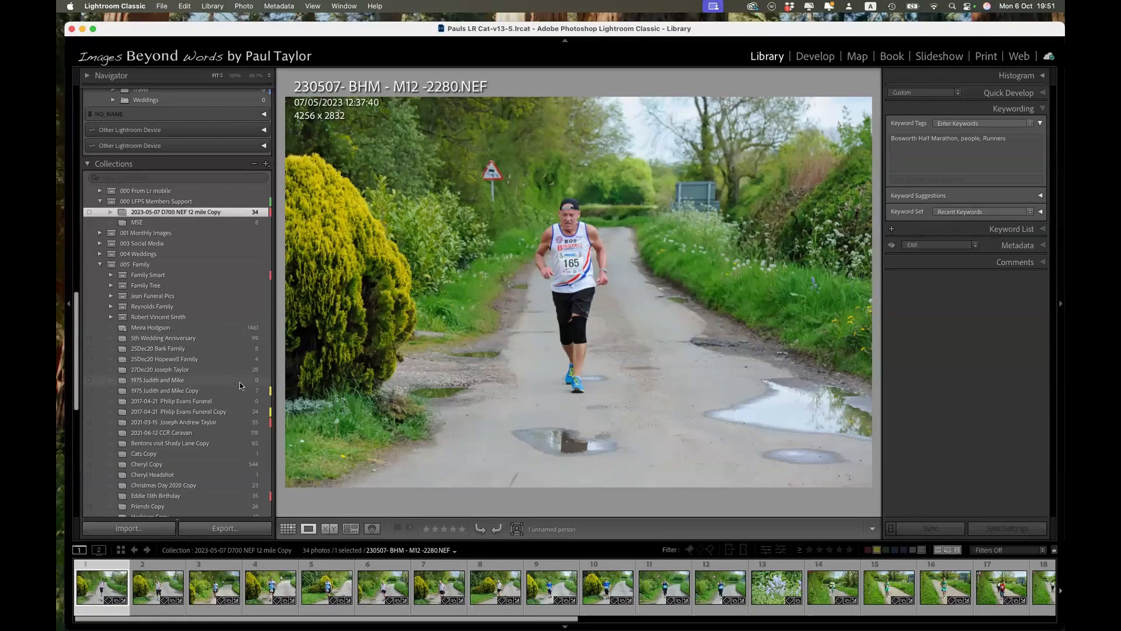
pyautogui.rightClick(276, 588)
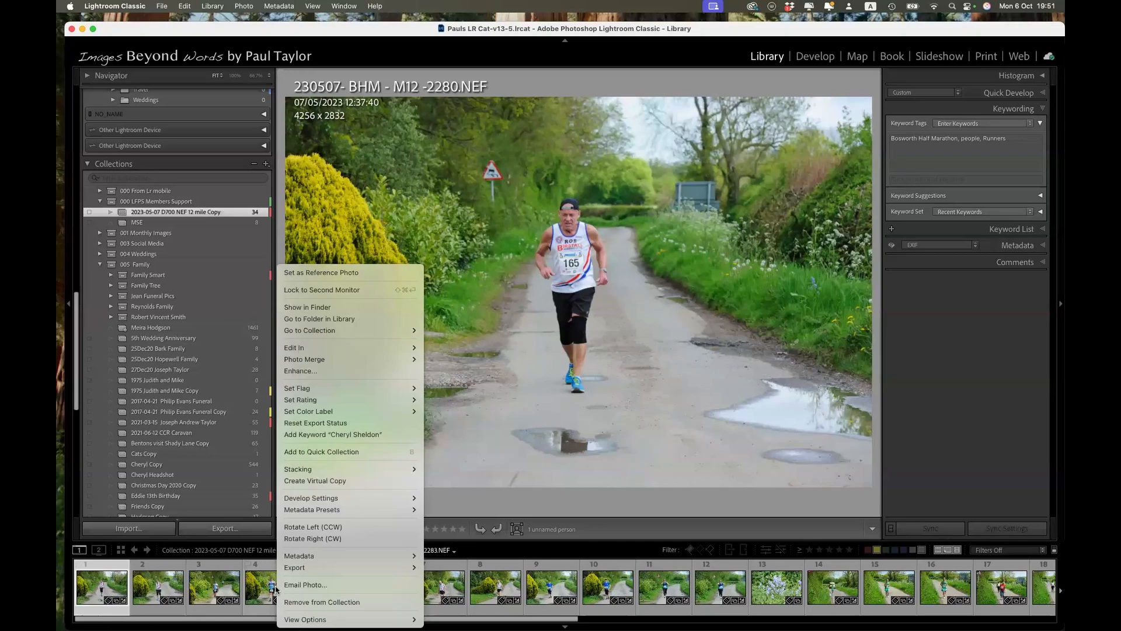
pyautogui.click(323, 319)
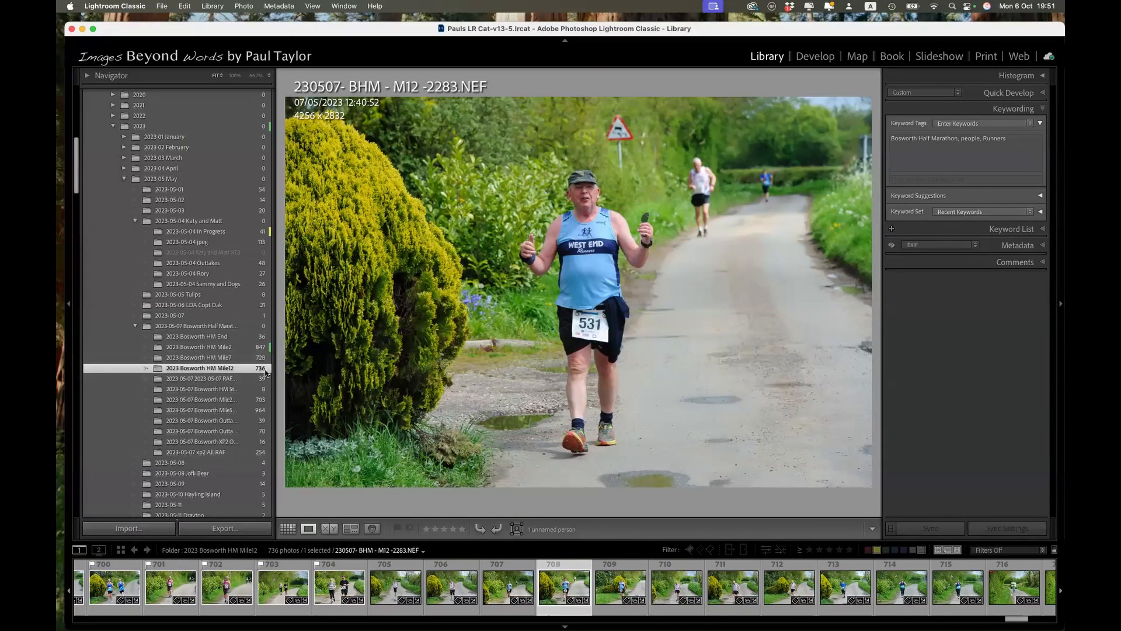
# Step: Collapse the 005 Family collection set and return to the 2023-05-07 D700 NEF 12 mile Copy collection
pyautogui.scroll(-10, 265, 373)
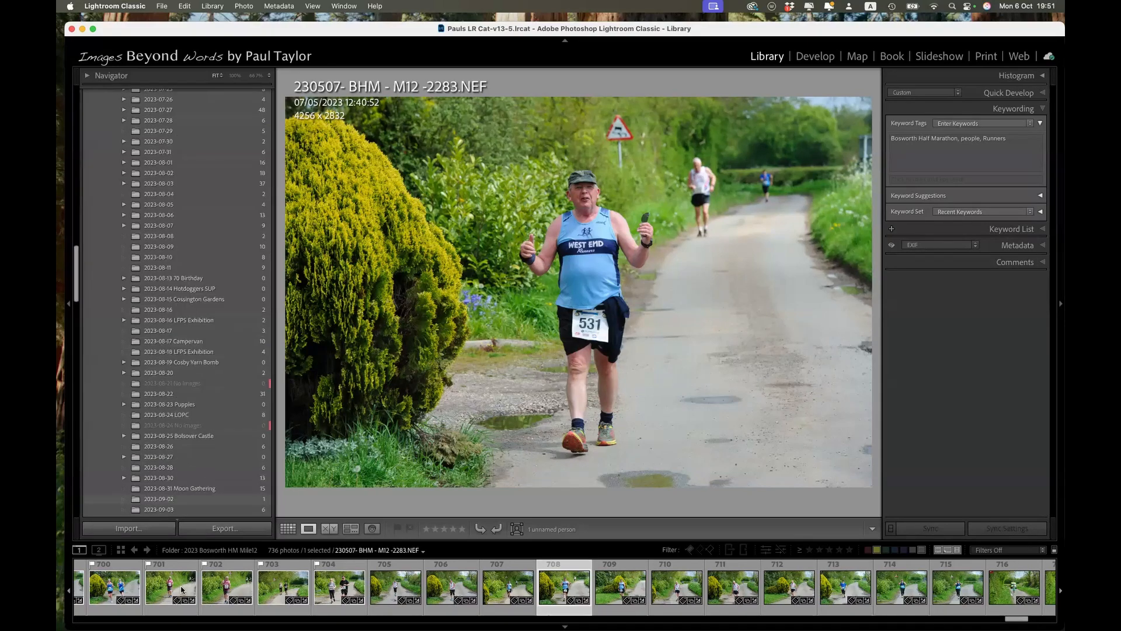
pyautogui.click(189, 587)
pyautogui.scroll(-15, 197, 408)
pyautogui.scroll(-15, 197, 412)
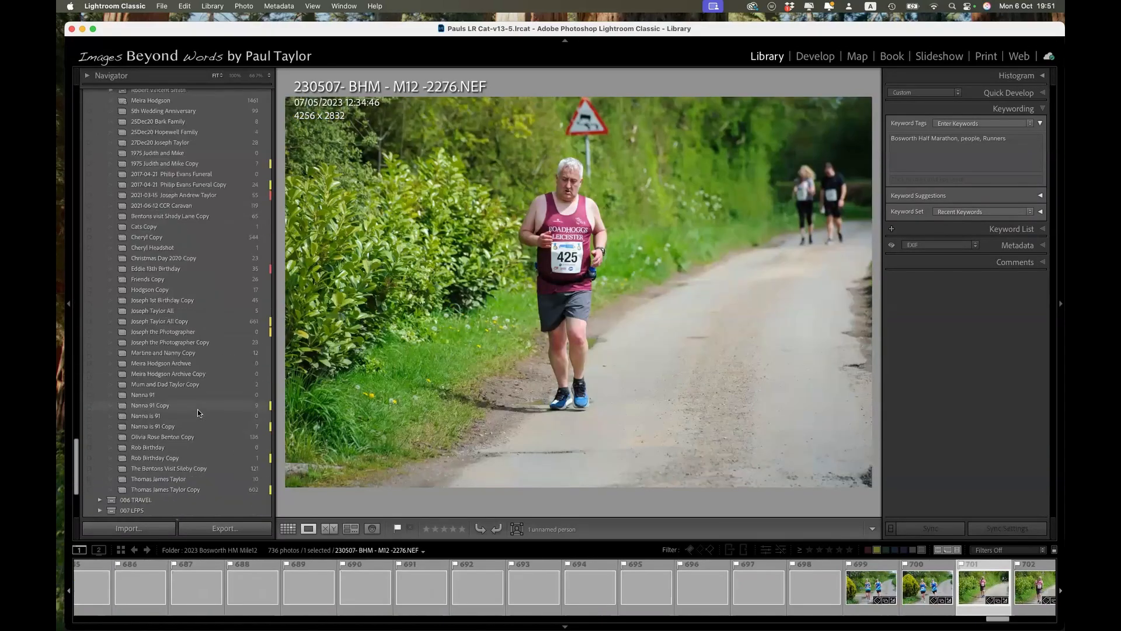
pyautogui.scroll(10, 165, 175)
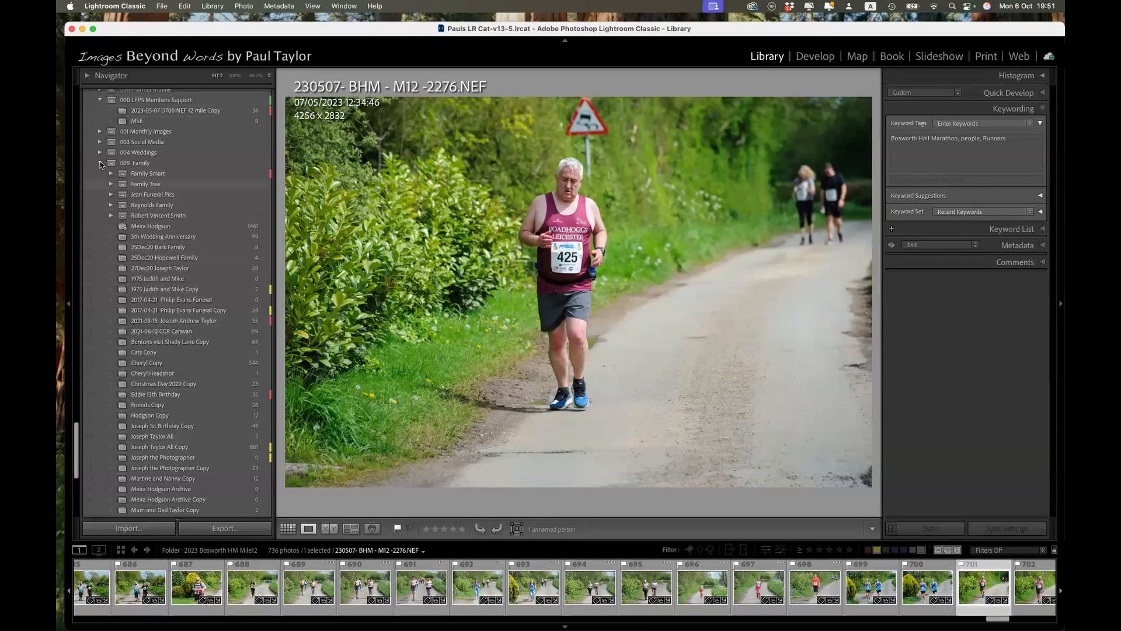
pyautogui.click(101, 165)
pyautogui.click(138, 279)
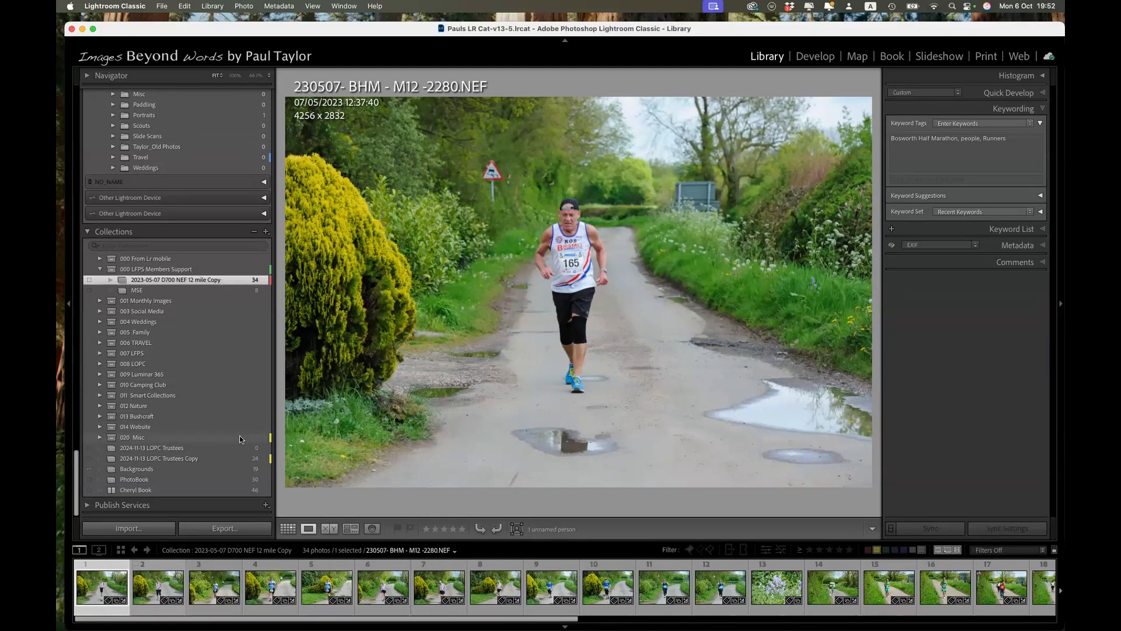
# Step: Start a photo import and set the import method to Move
pyautogui.click(129, 529)
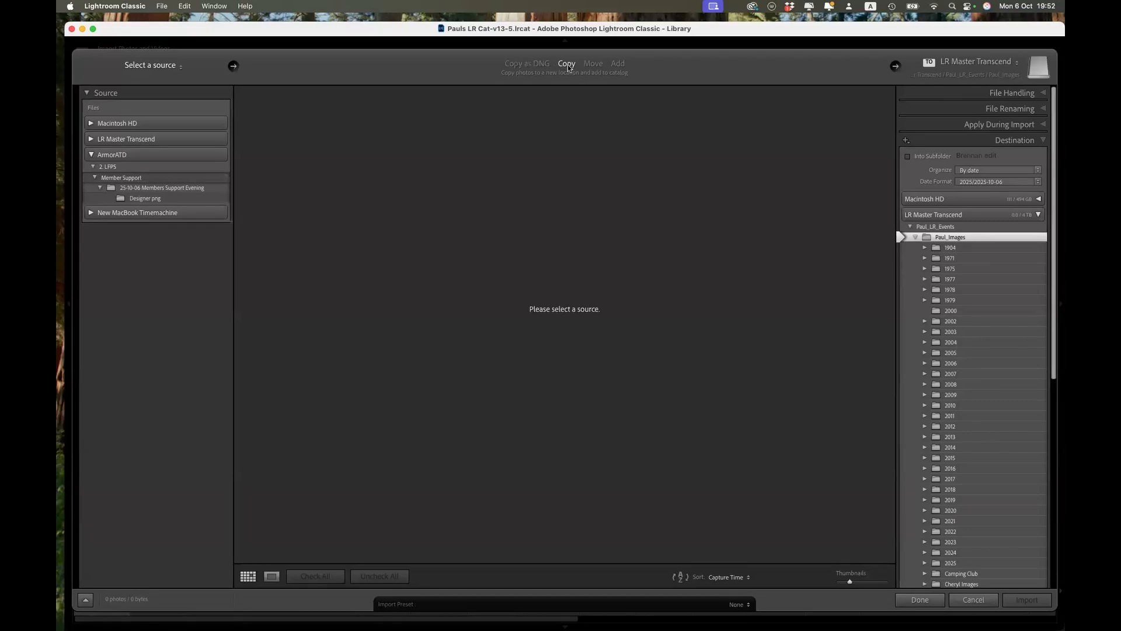
pyautogui.click(592, 64)
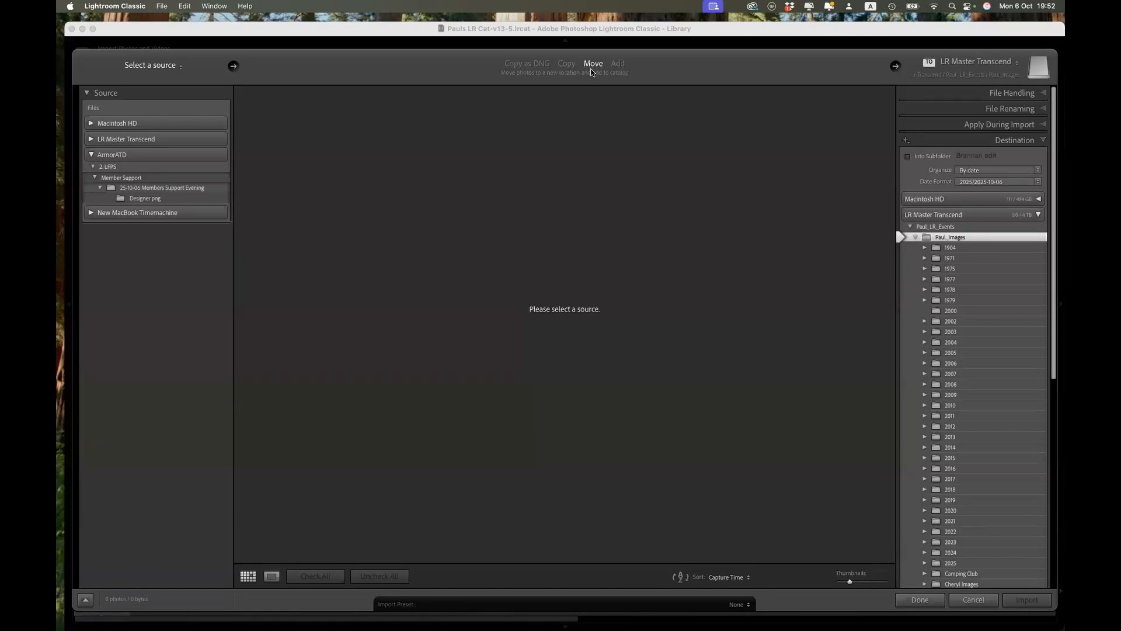
# Step: Show the import's file handling options, enable making a second copy of the photos, and disable it again
pyautogui.click(1014, 94)
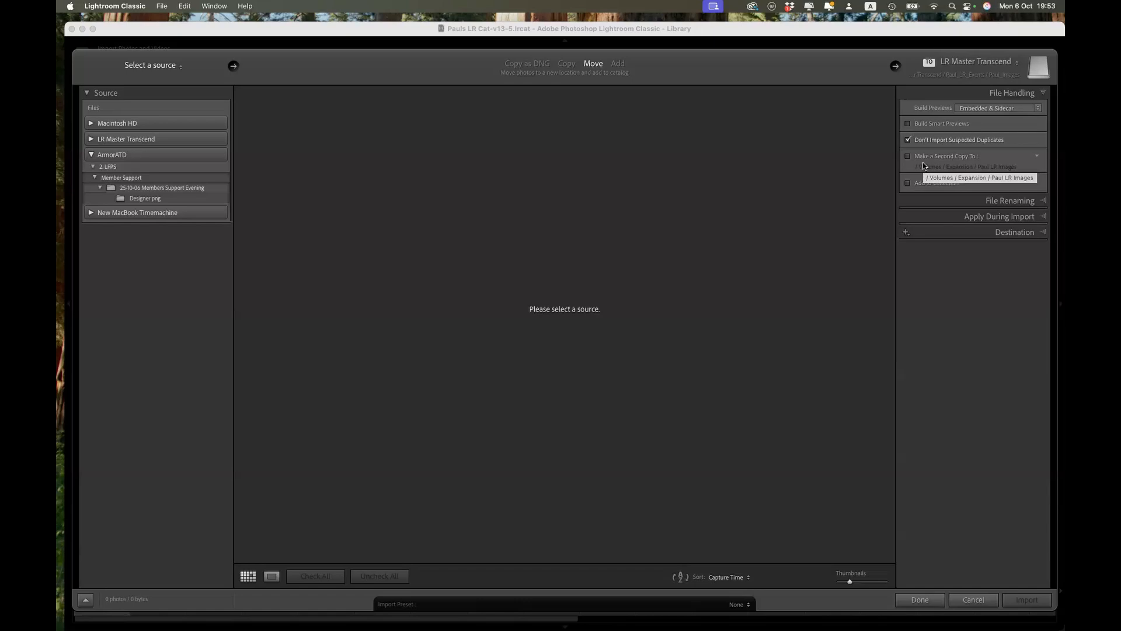
pyautogui.click(908, 157)
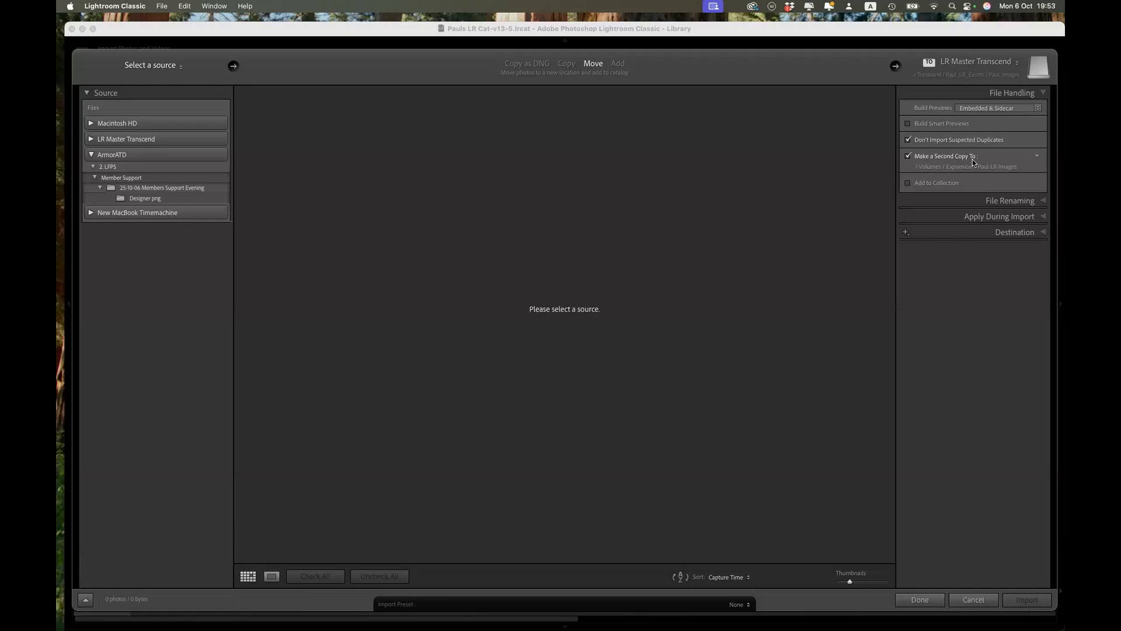
pyautogui.click(908, 156)
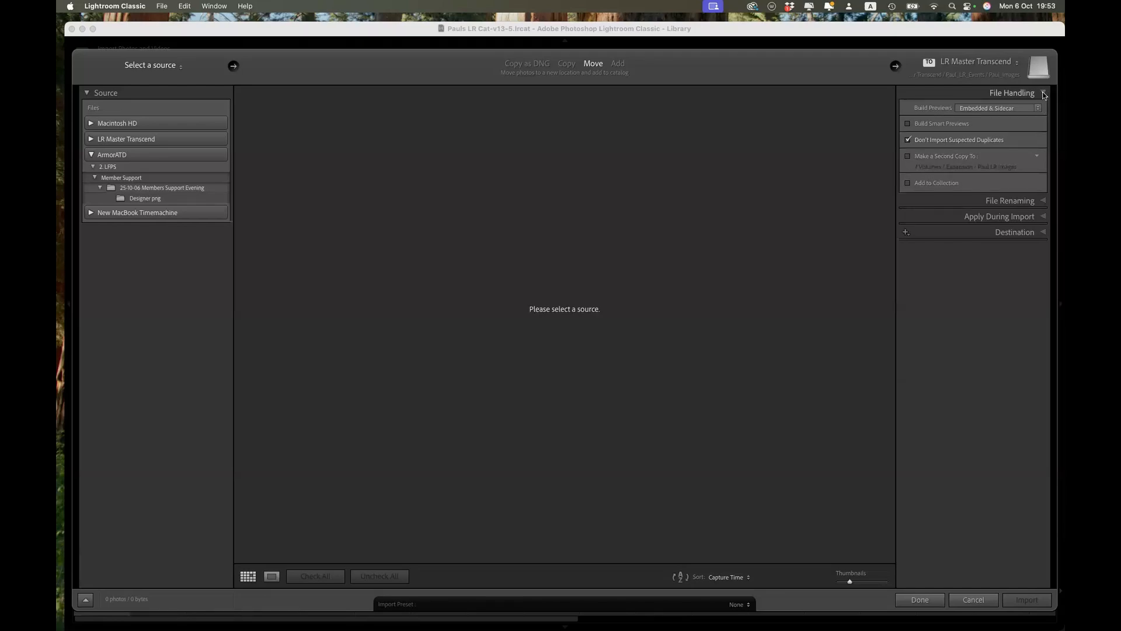
# Step: Review the import's file renaming, apply-during-import and destination options
pyautogui.click(1043, 93)
pyautogui.click(1043, 111)
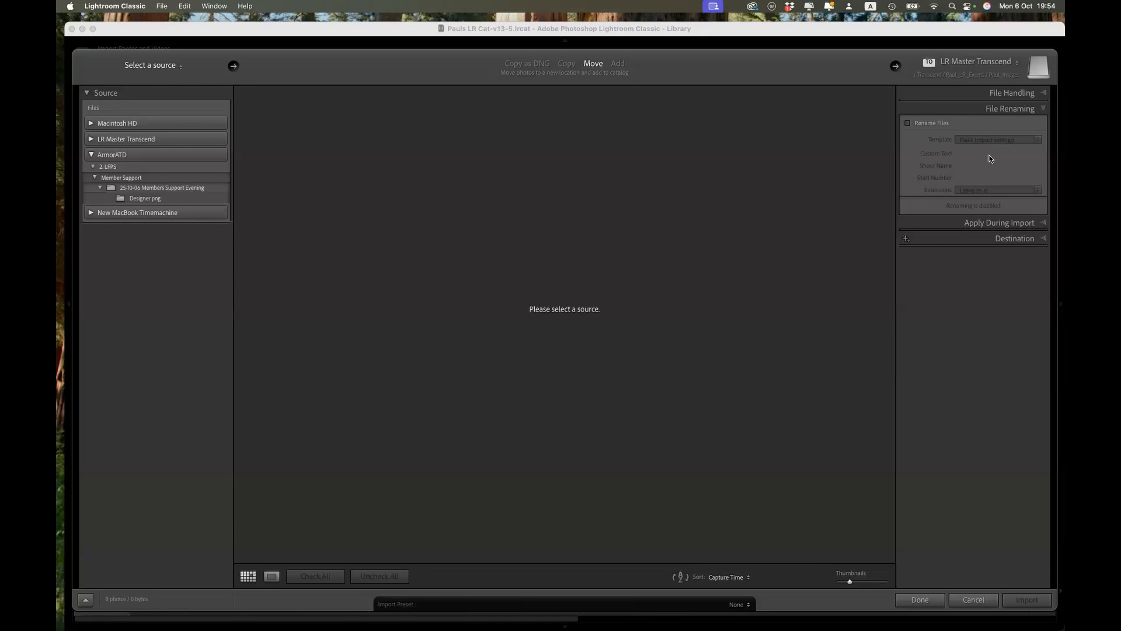
pyautogui.click(1040, 110)
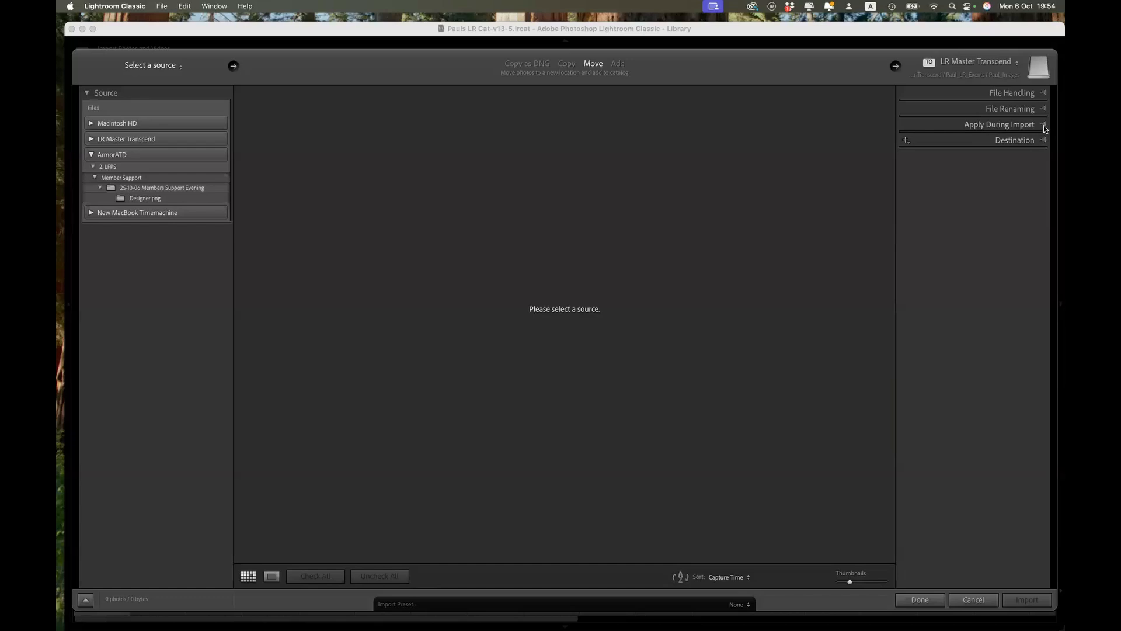
pyautogui.click(1043, 124)
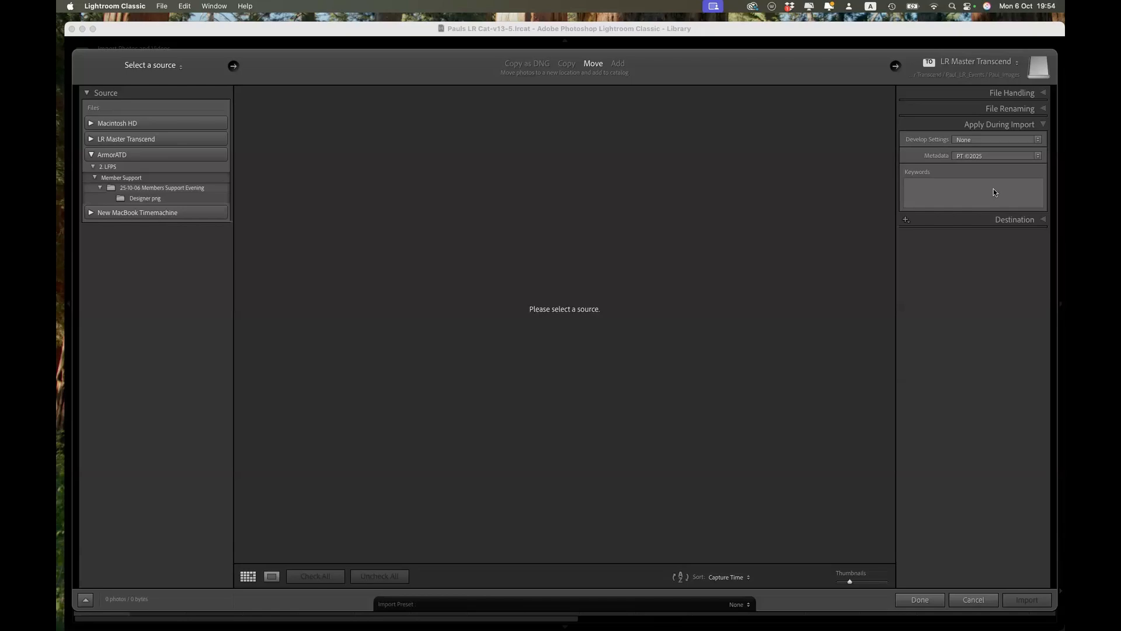
pyautogui.click(1042, 220)
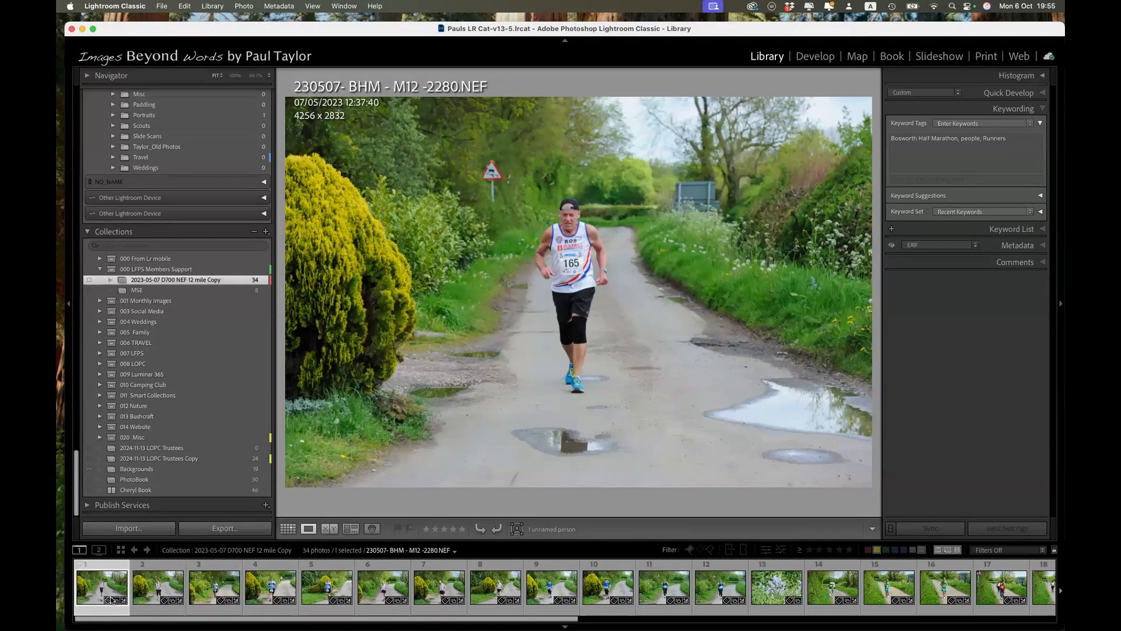
# Step: Compare the collection in grid view and loupe view, finishing in grid view
pyautogui.moveTo(111, 600)
pyautogui.click(288, 529)
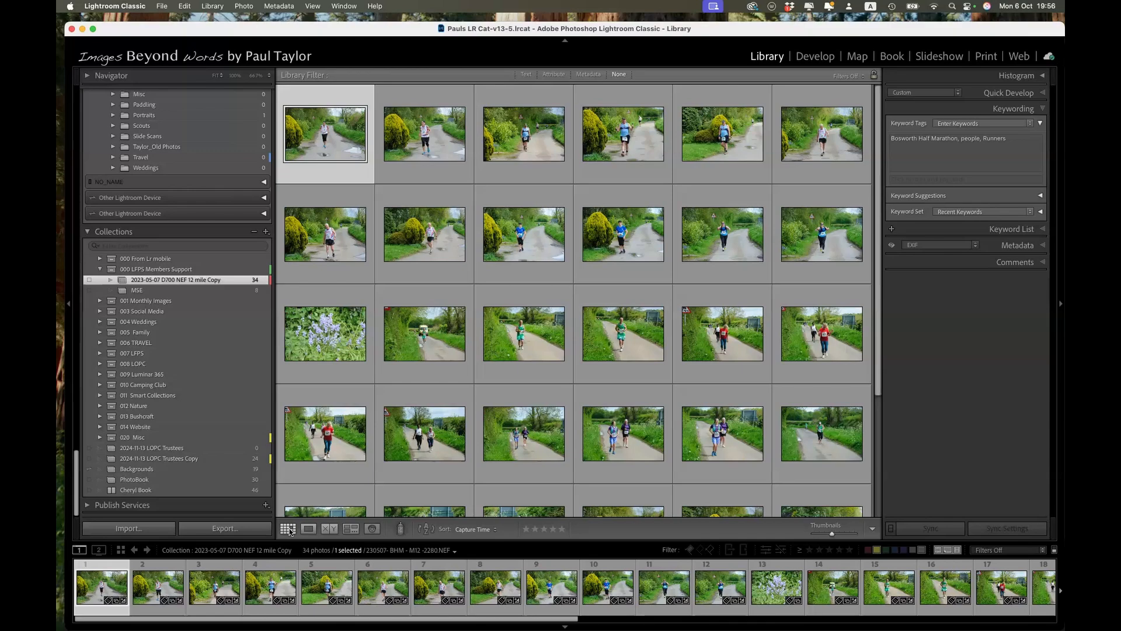
pyautogui.press('e')
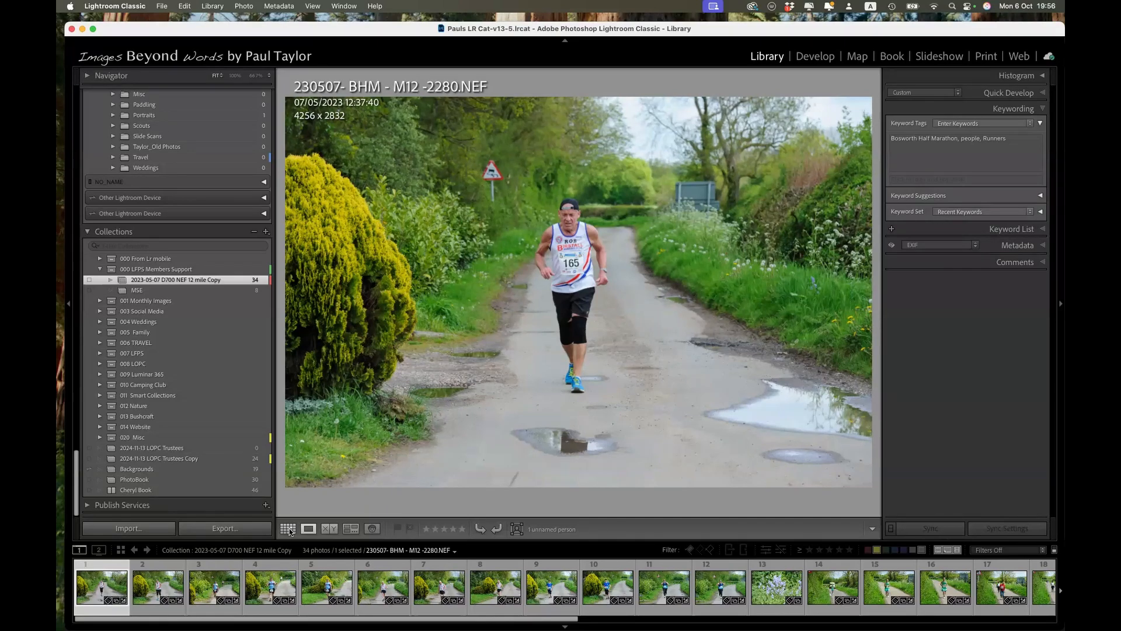
pyautogui.click(289, 529)
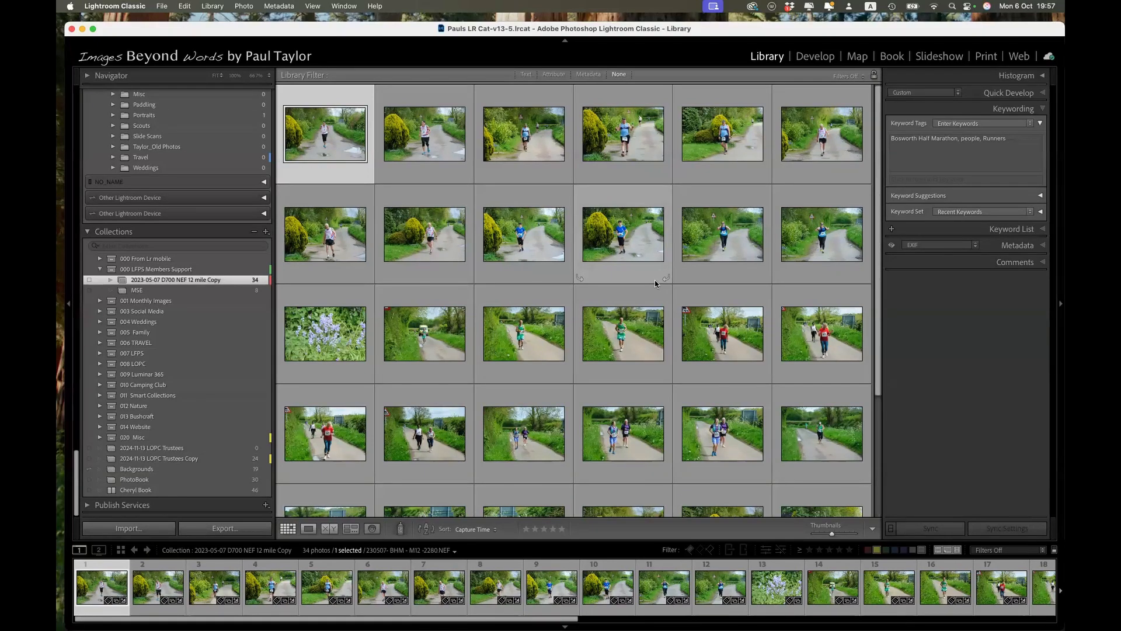
# Step: Preview the first photo full screen, and return to the grid with the side panels hidden
pyautogui.press('f')
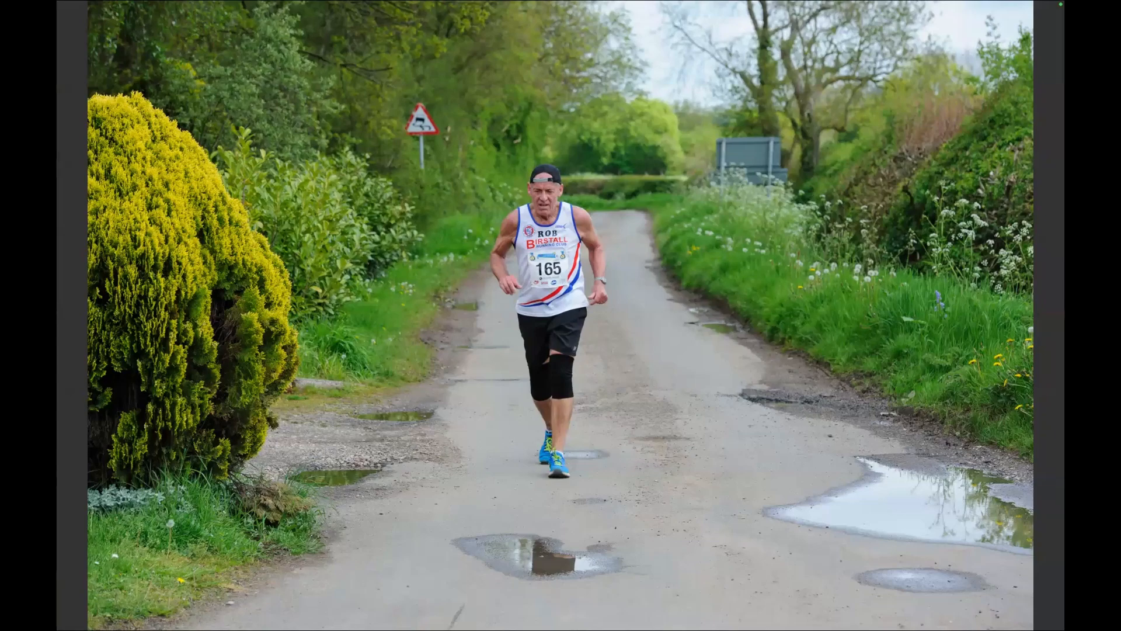
pyautogui.press('f')
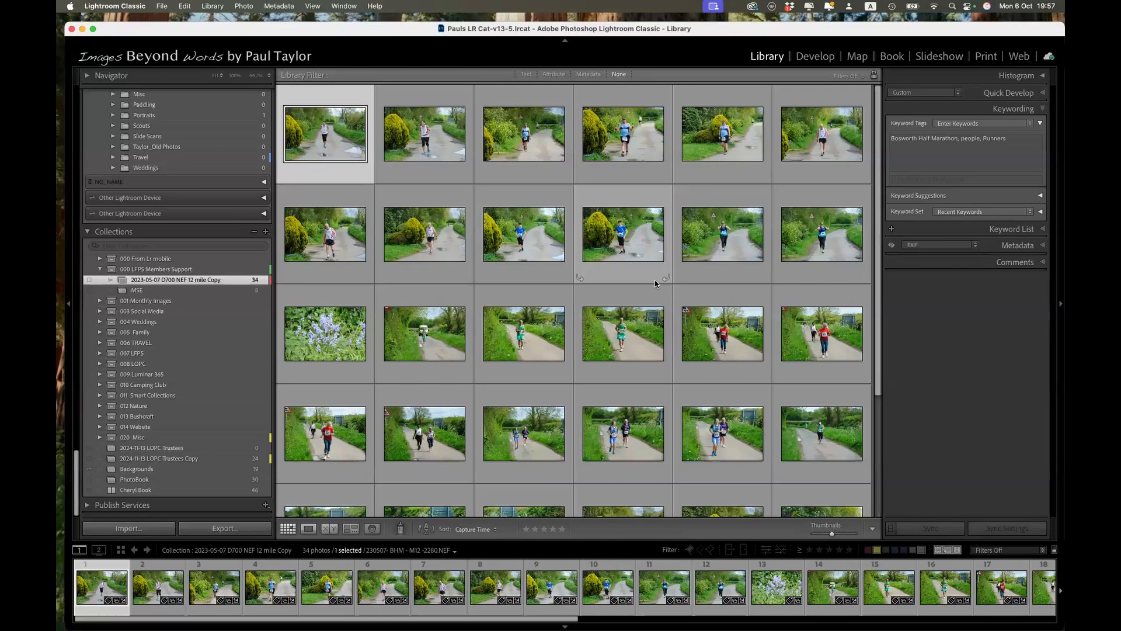
pyautogui.press('Tab')
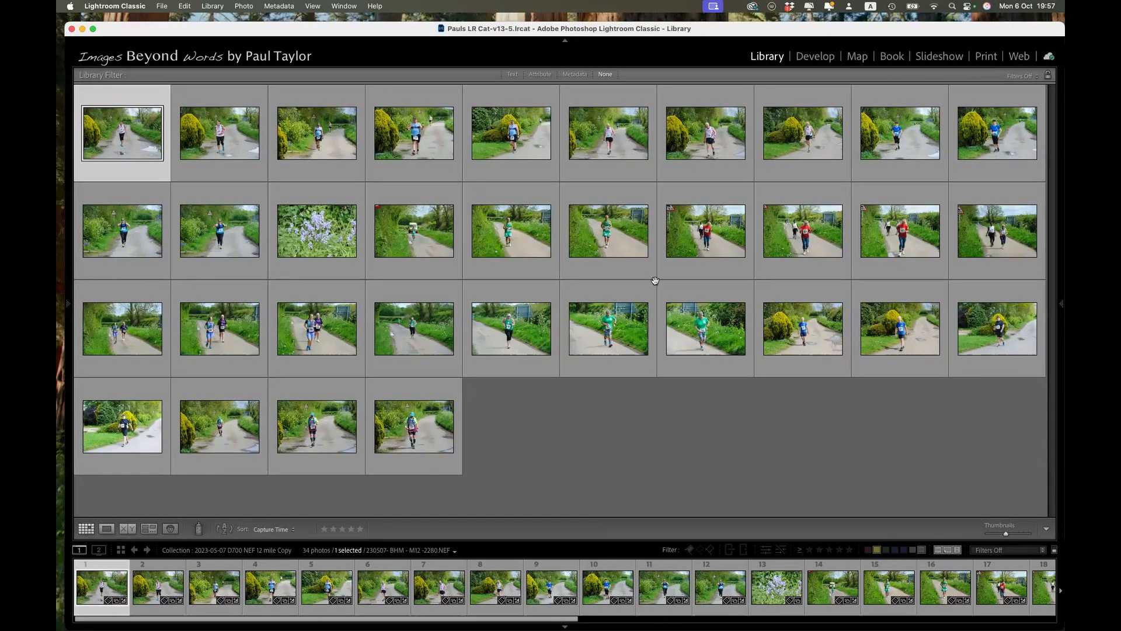
pyautogui.press('Tab')
pyautogui.press('Tab')
# Step: Flag the first and third photos as picks and mark the second photo as rejected
pyautogui.click(246, 7)
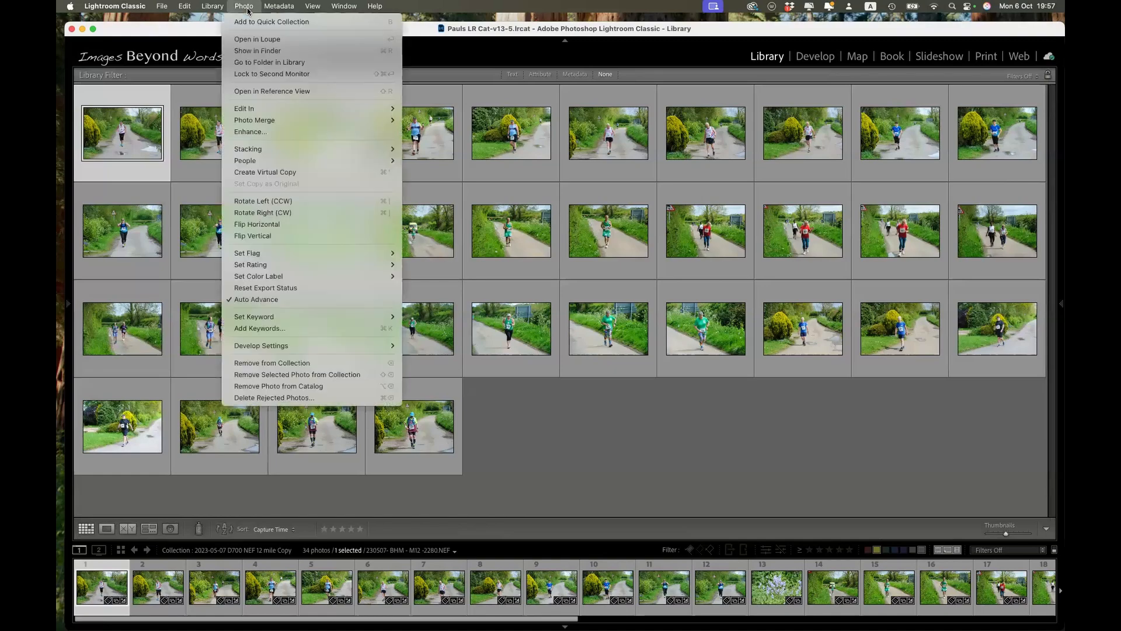
pyautogui.moveTo(303, 259)
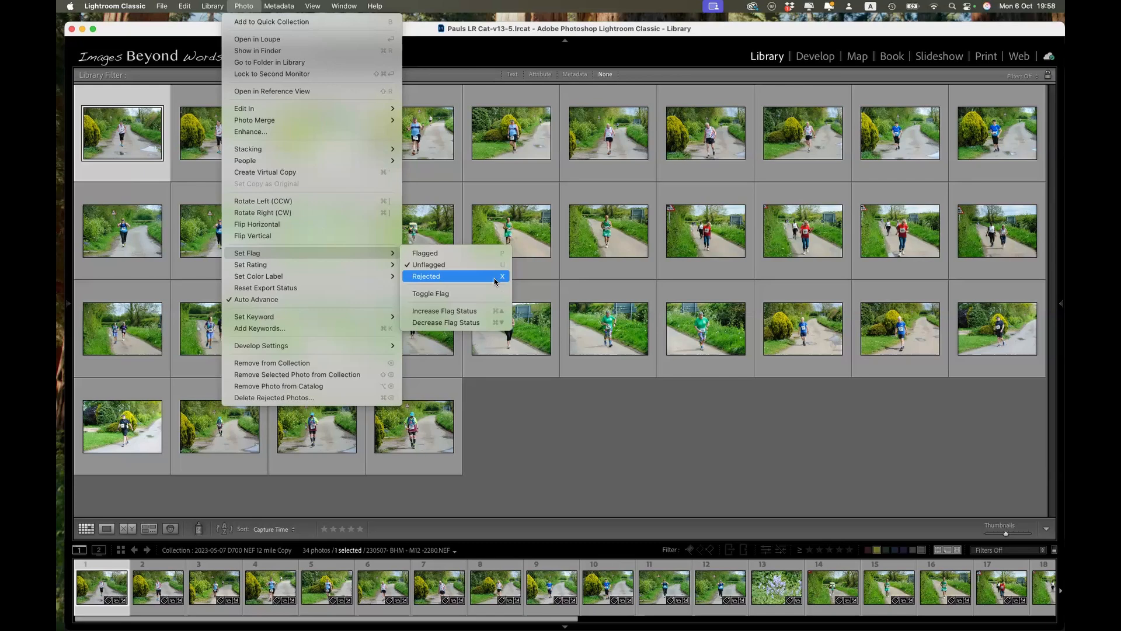
pyautogui.click(454, 278)
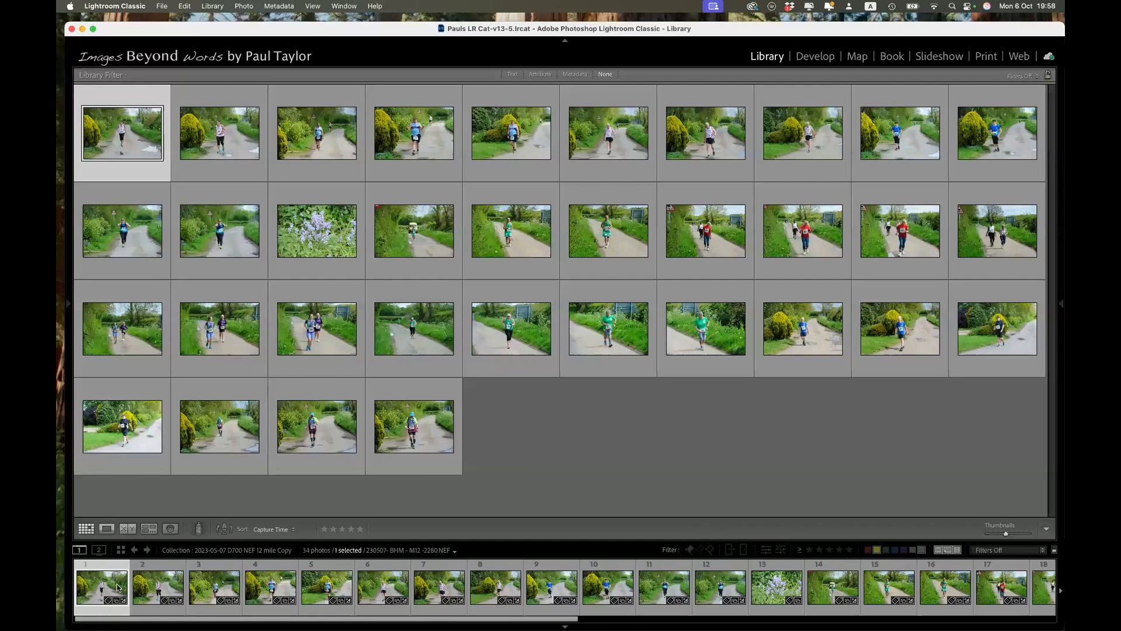
pyautogui.hotkey('shift', 'p')
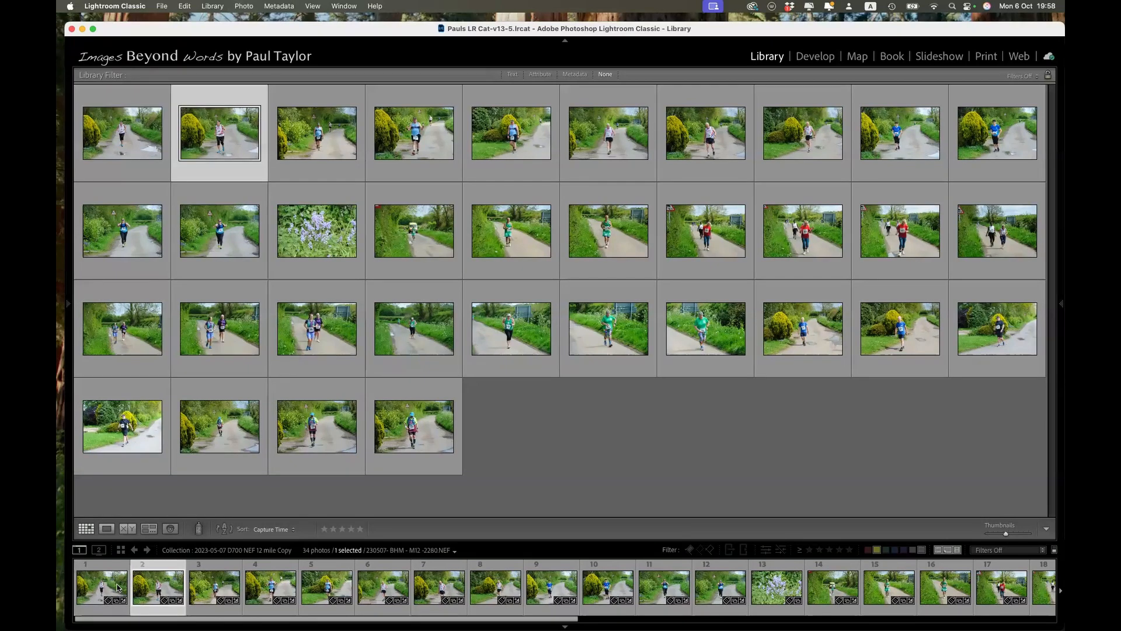
pyautogui.hotkey('shift', 'x')
pyautogui.hotkey('shift', 'p')
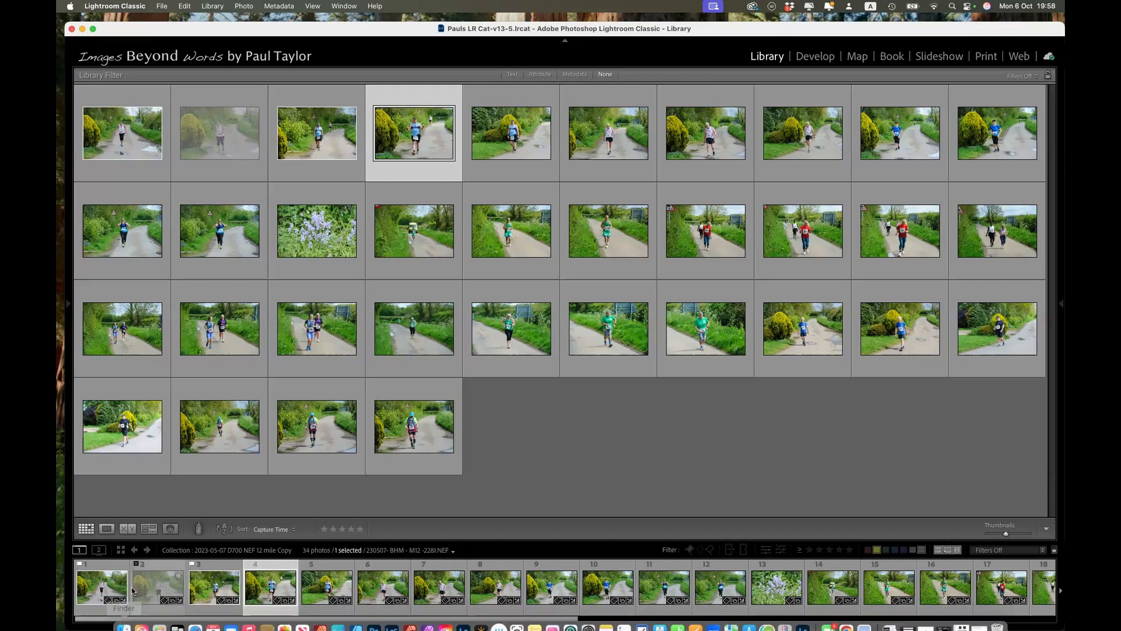
# Step: Try flagging the first photo as a pick with Auto Advance turned off, and re-enable Auto Advance
pyautogui.click(114, 590)
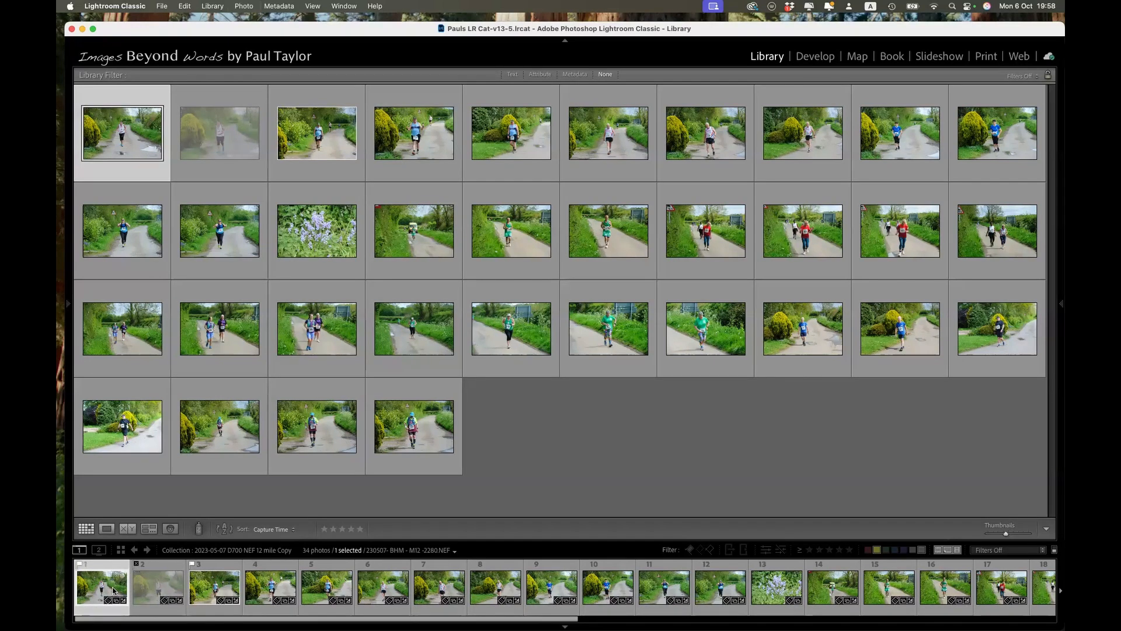
pyautogui.press('Right')
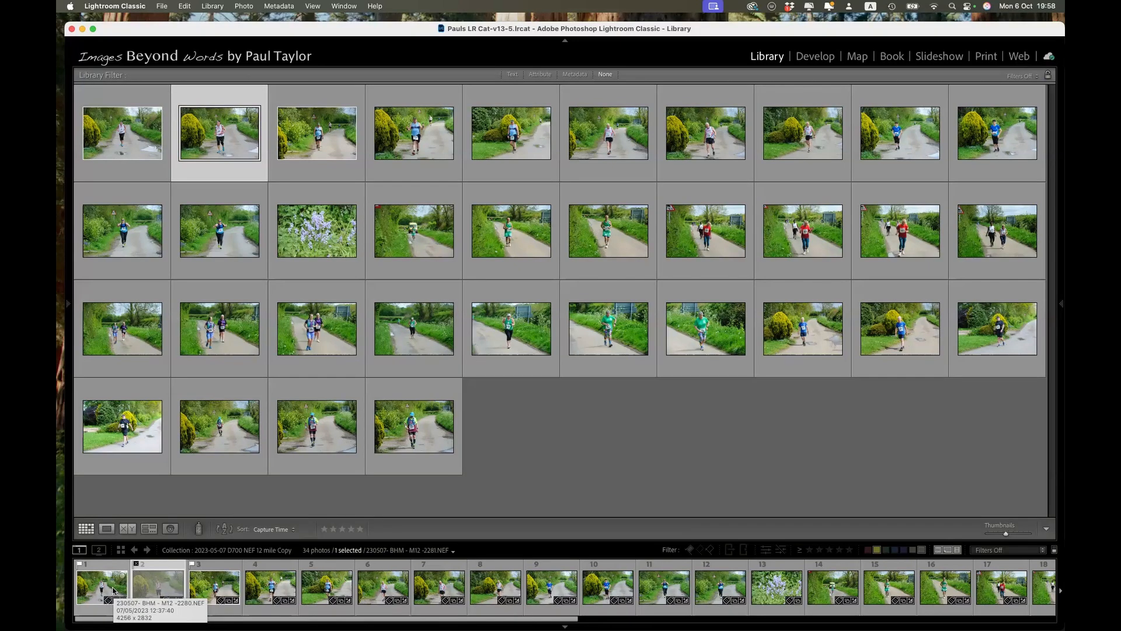
pyautogui.click(244, 7)
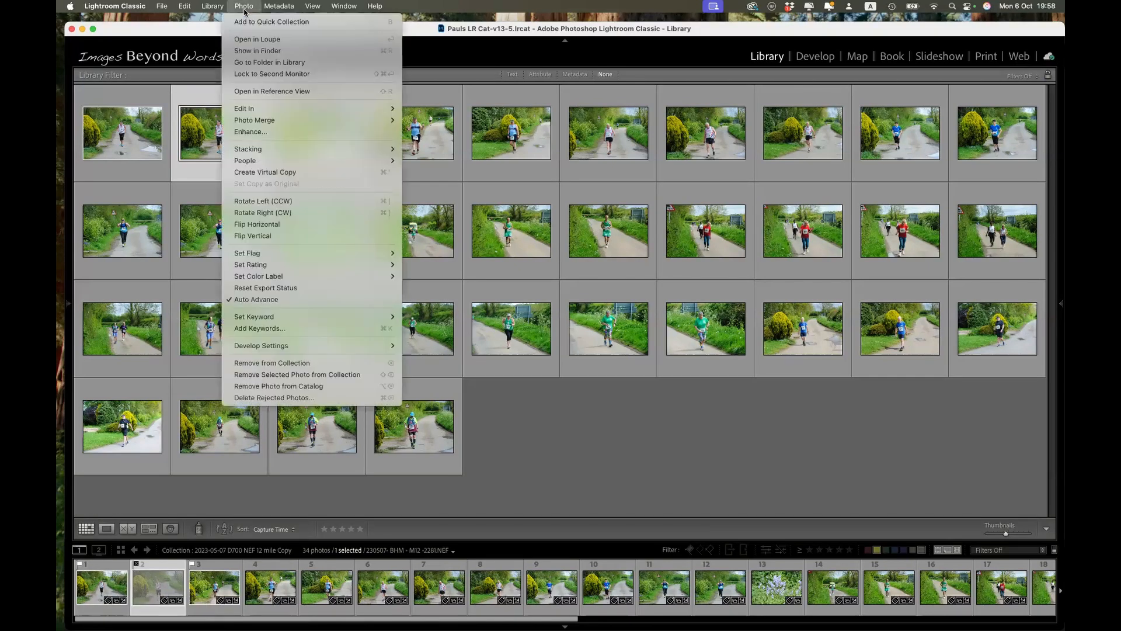
pyautogui.click(290, 302)
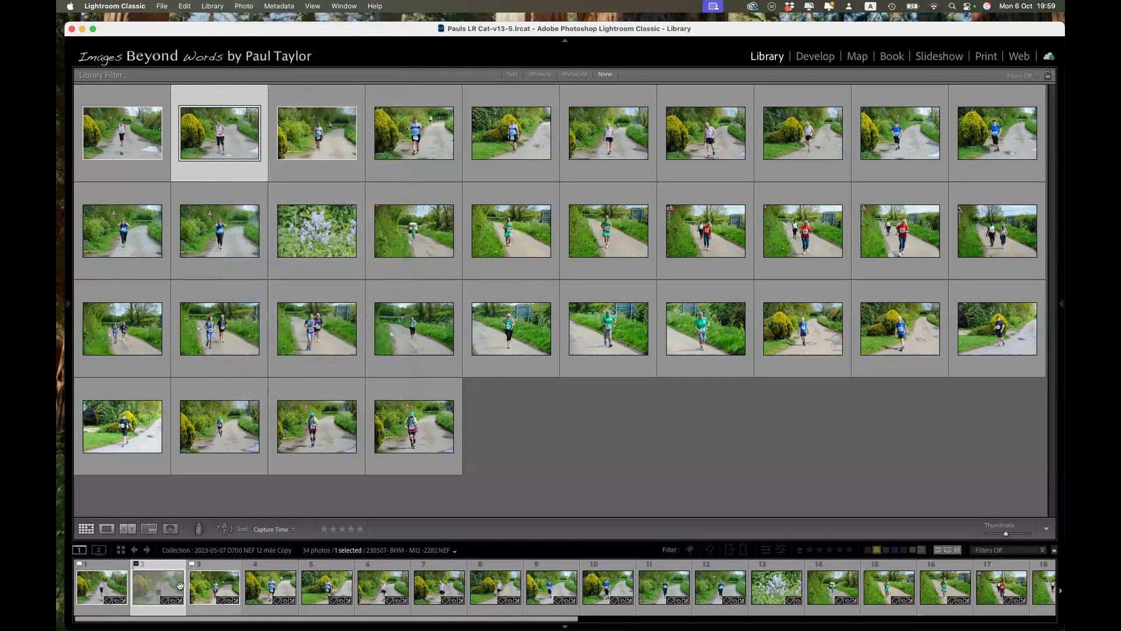
pyautogui.click(111, 594)
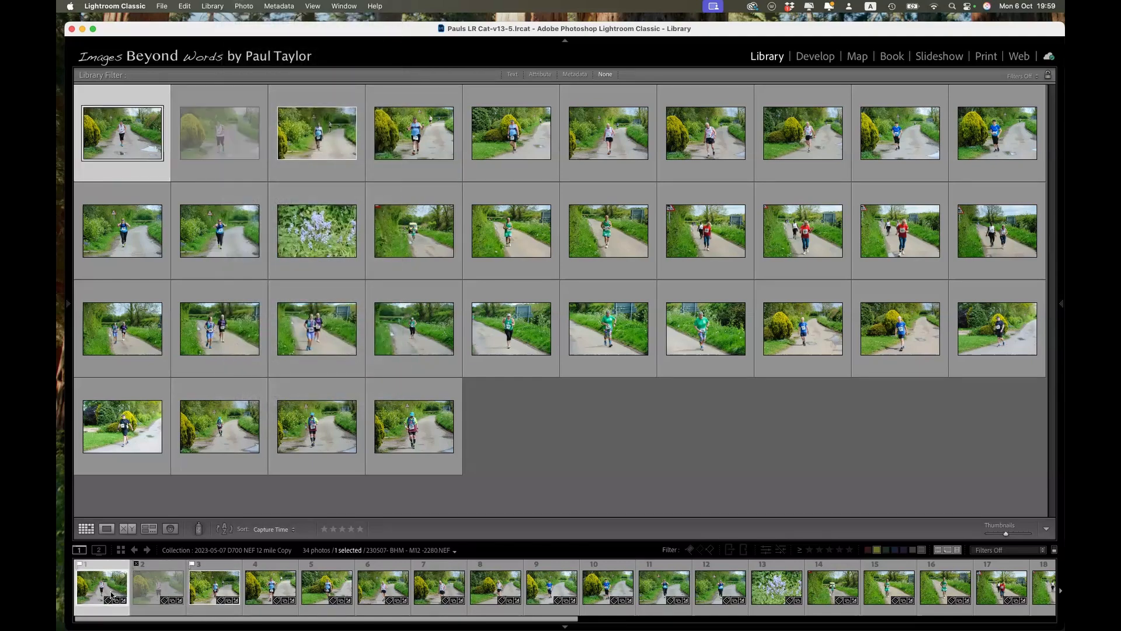
pyautogui.press('p')
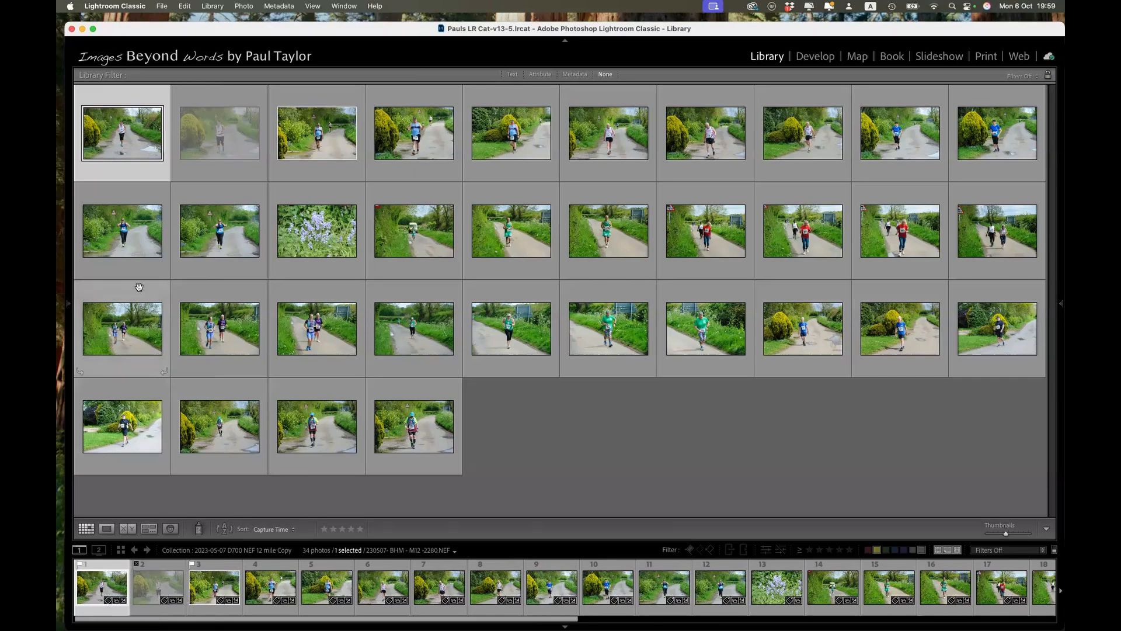
pyautogui.click(244, 6)
pyautogui.click(260, 299)
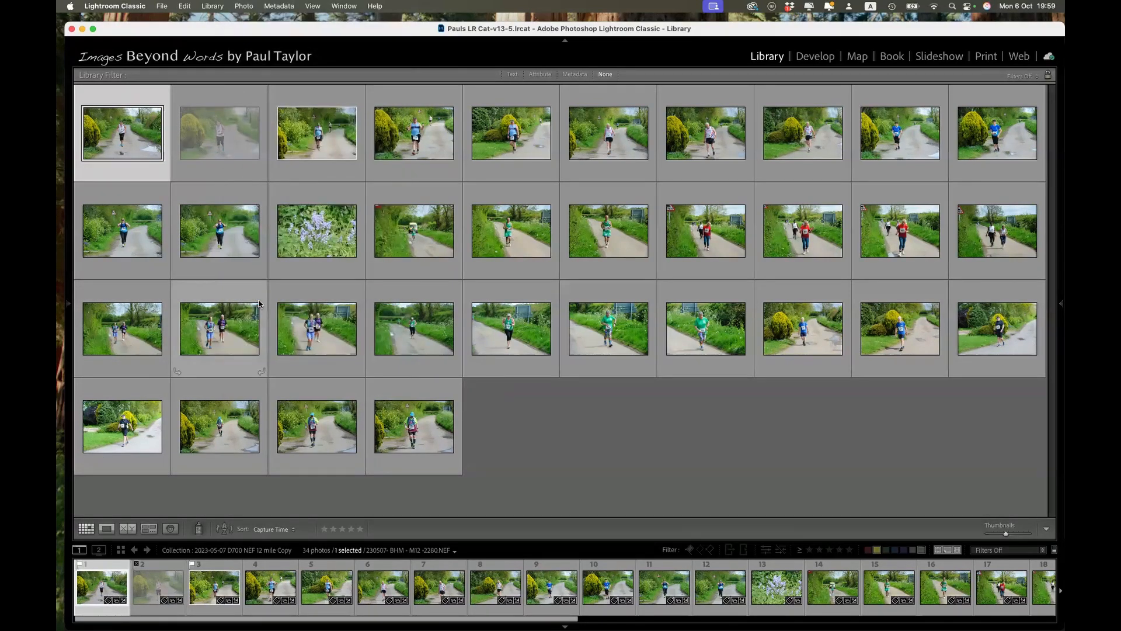
# Step: Select the fourth photo and bring back the side panels
pyautogui.press('Right')
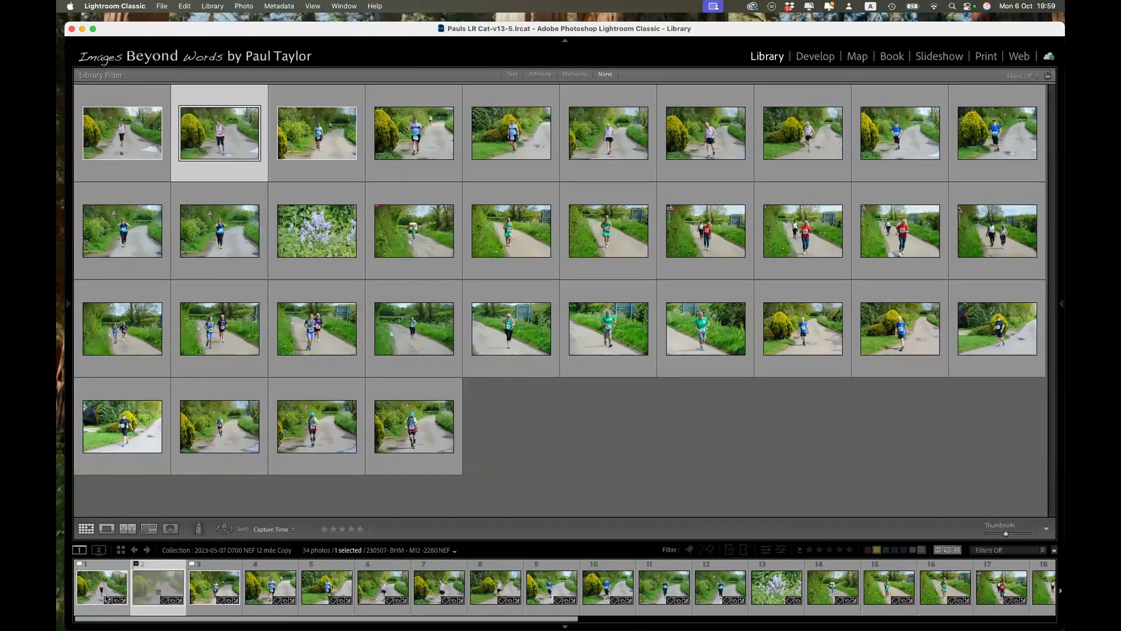
pyautogui.press('Right')
pyautogui.press('Right')
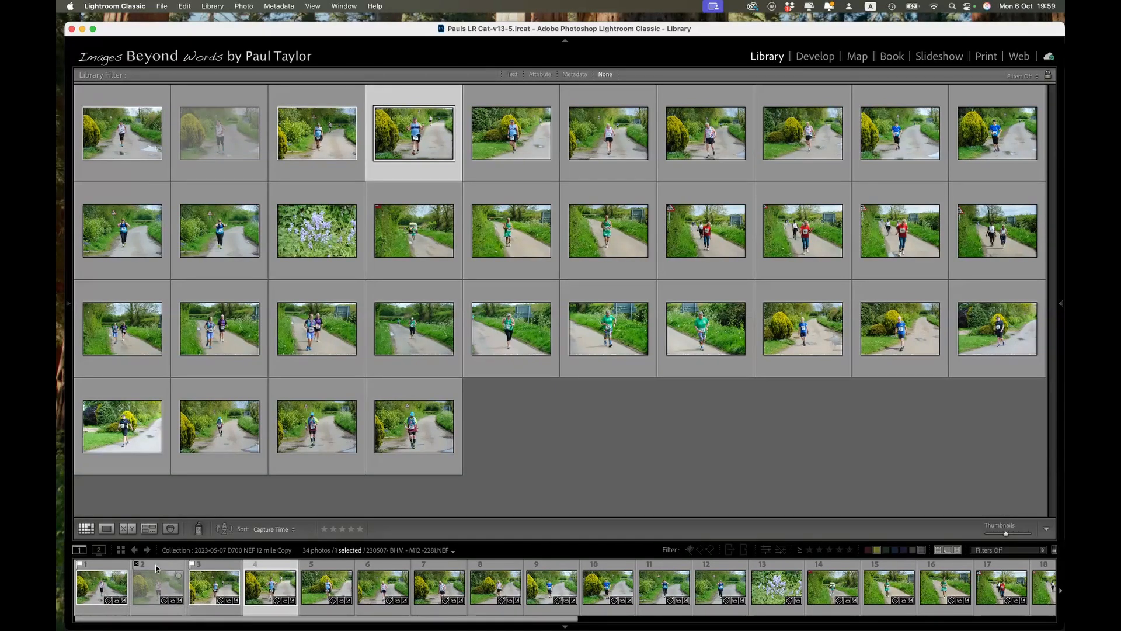
pyautogui.press('Tab')
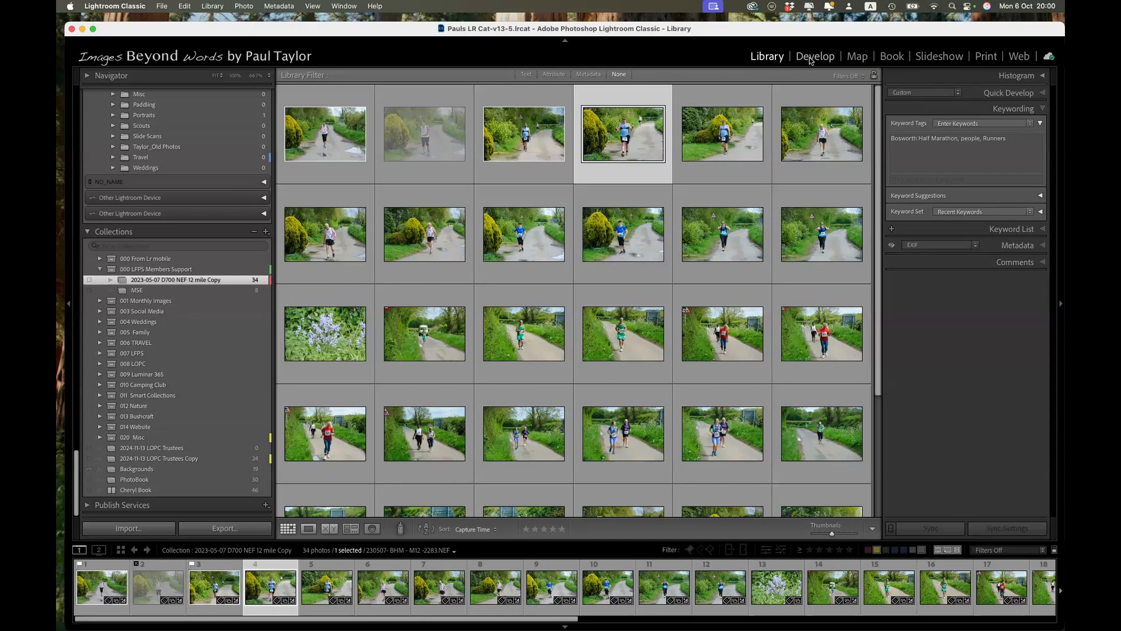
# Step: Find Market Bosworth in the Map module and geotag the fourth to sixth photos just east of the town name
pyautogui.click(857, 57)
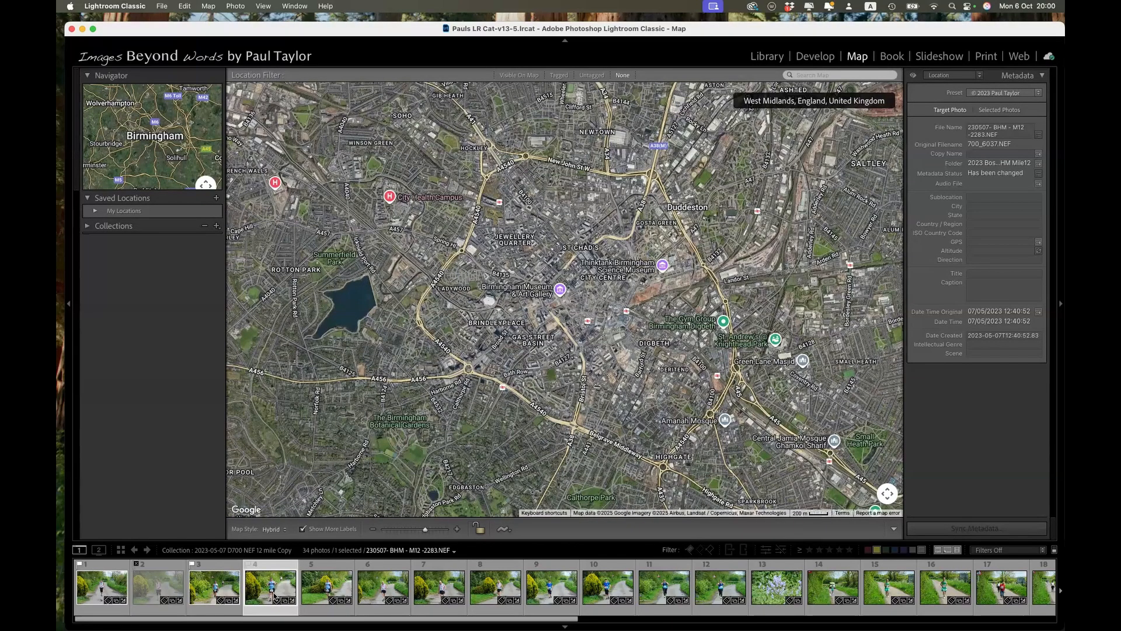
pyautogui.click(811, 74)
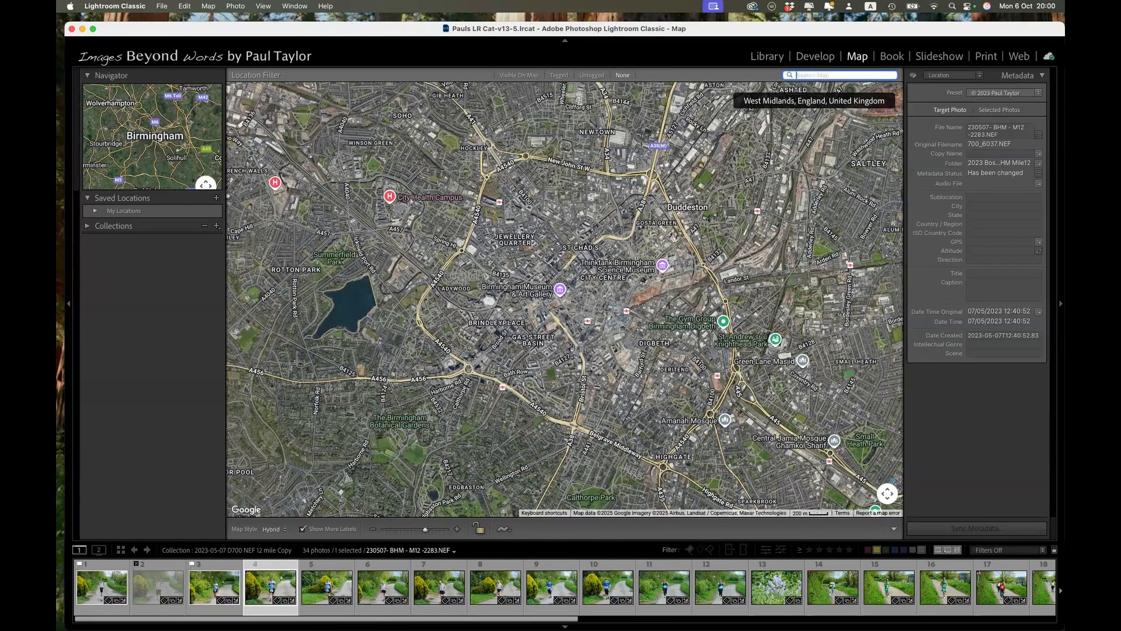
pyautogui.write('market bosworth')
pyautogui.press('Return')
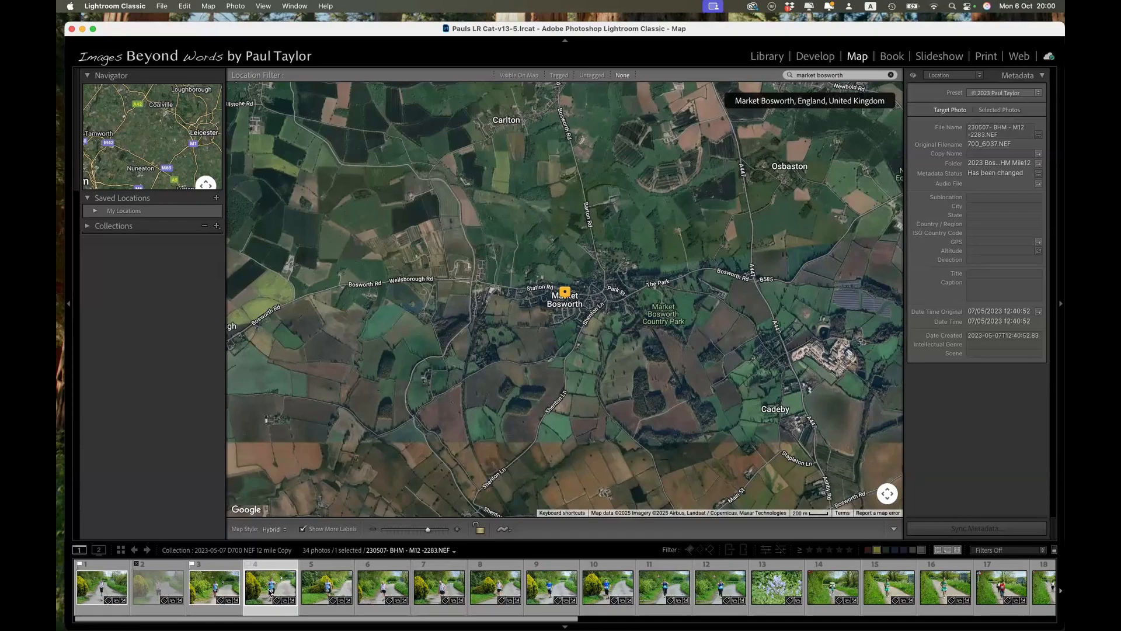
pyautogui.keyDown('shift'); pyautogui.click(381, 591); pyautogui.keyUp('shift')
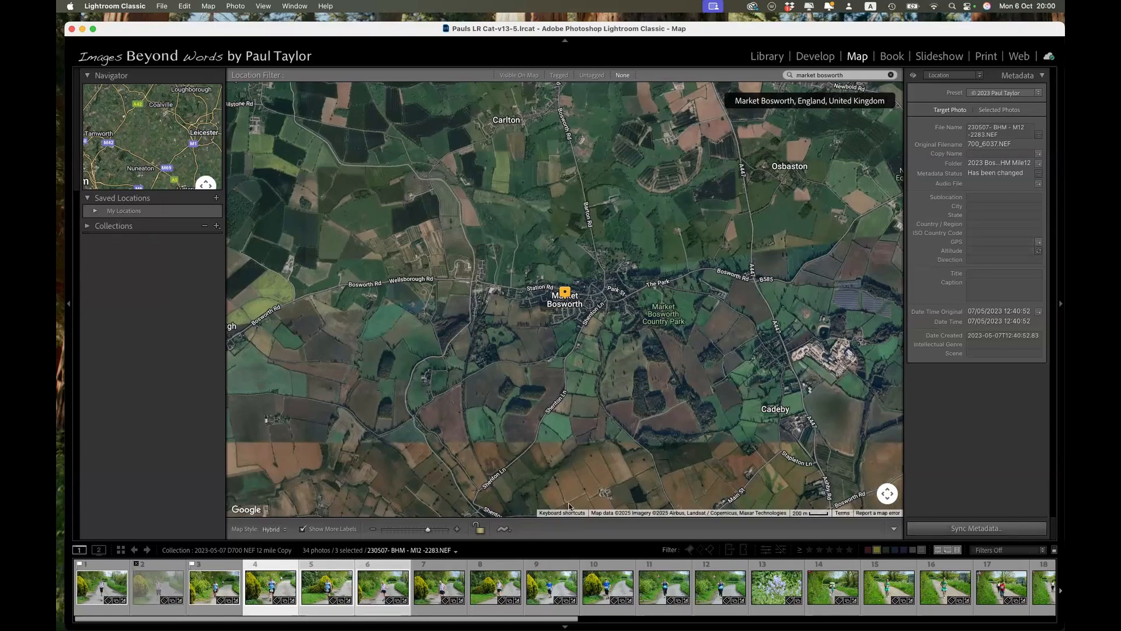
pyautogui.moveTo(389, 592)
pyautogui.mouseDown()
pyautogui.moveTo(464, 473)
pyautogui.moveTo(607, 327)
pyautogui.moveTo(614, 304)
pyautogui.mouseUp()
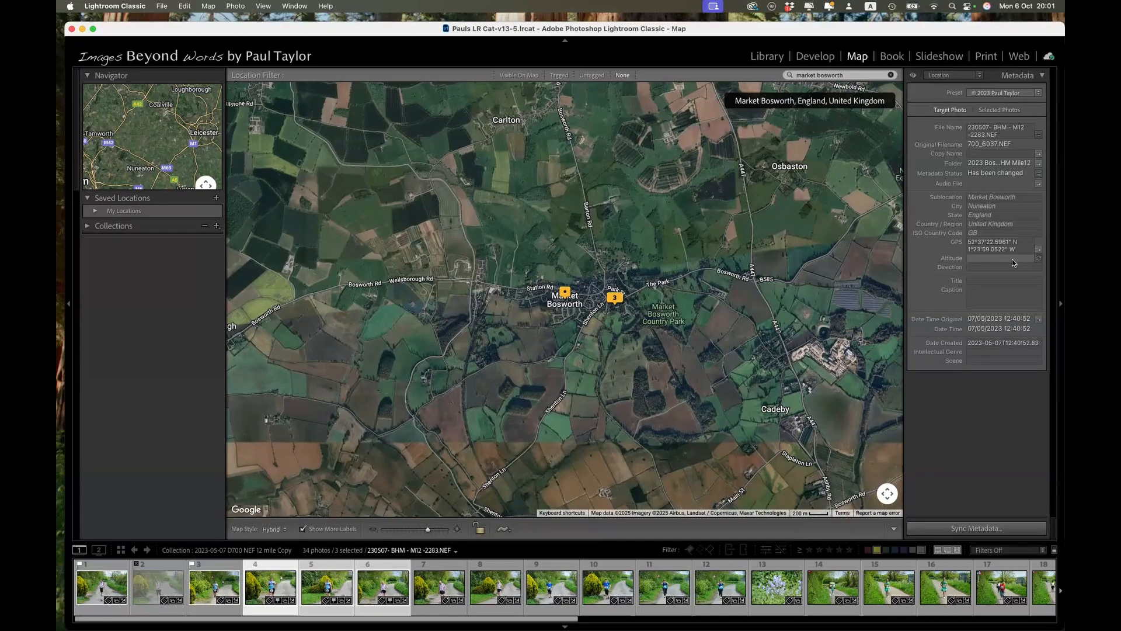
# Step: Look through the Book, Slideshow and Print modules, including the print template list
pyautogui.click(892, 57)
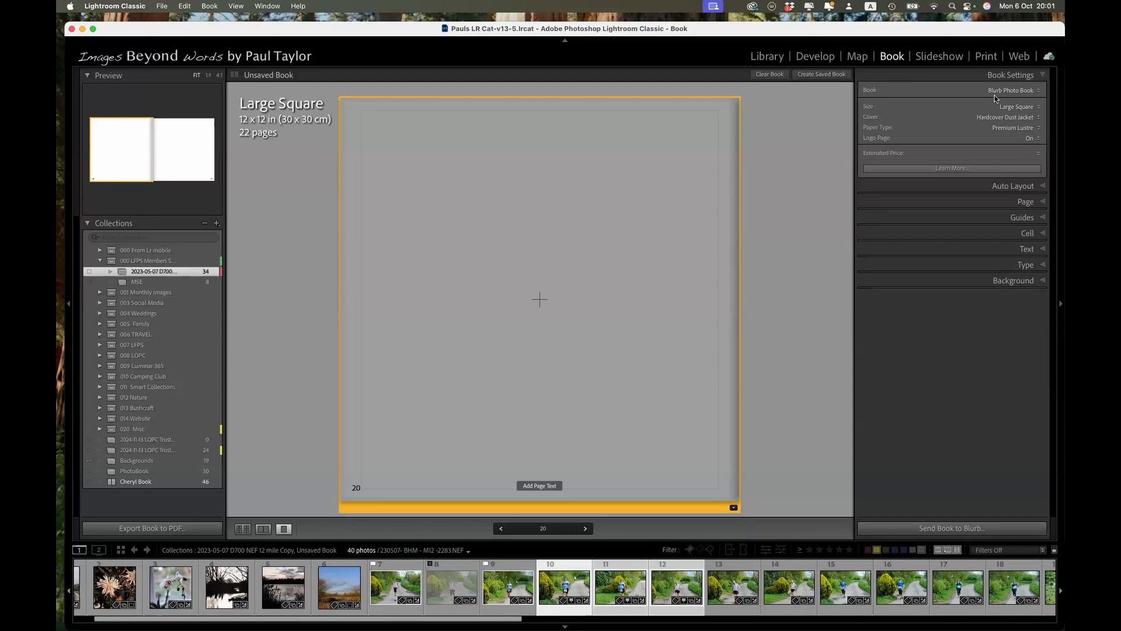
pyautogui.click(941, 57)
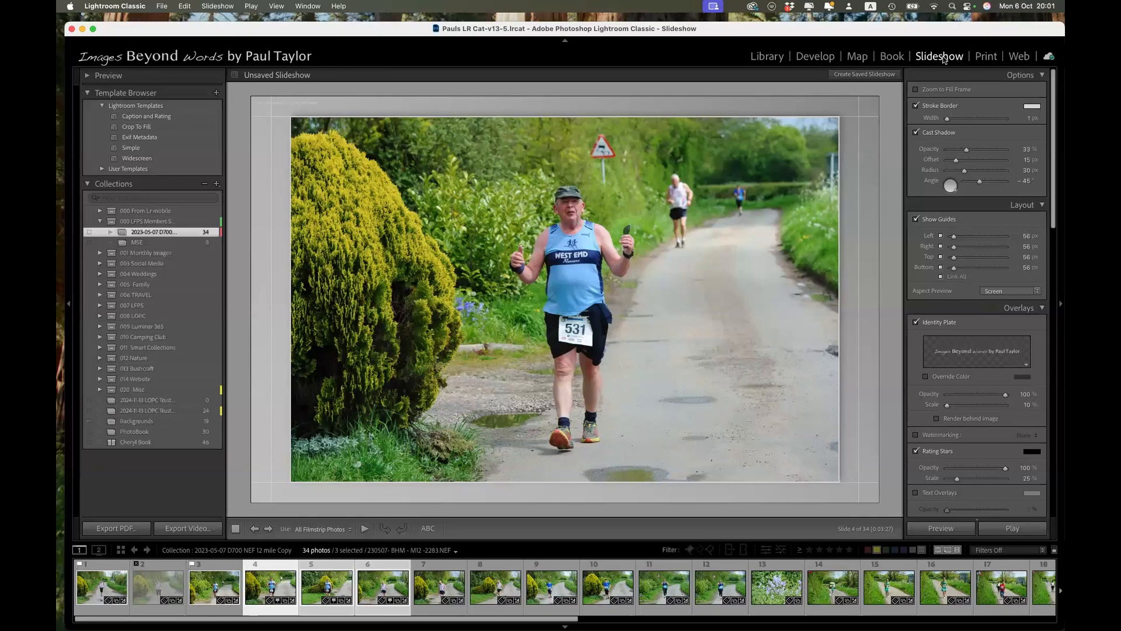
pyautogui.click(986, 56)
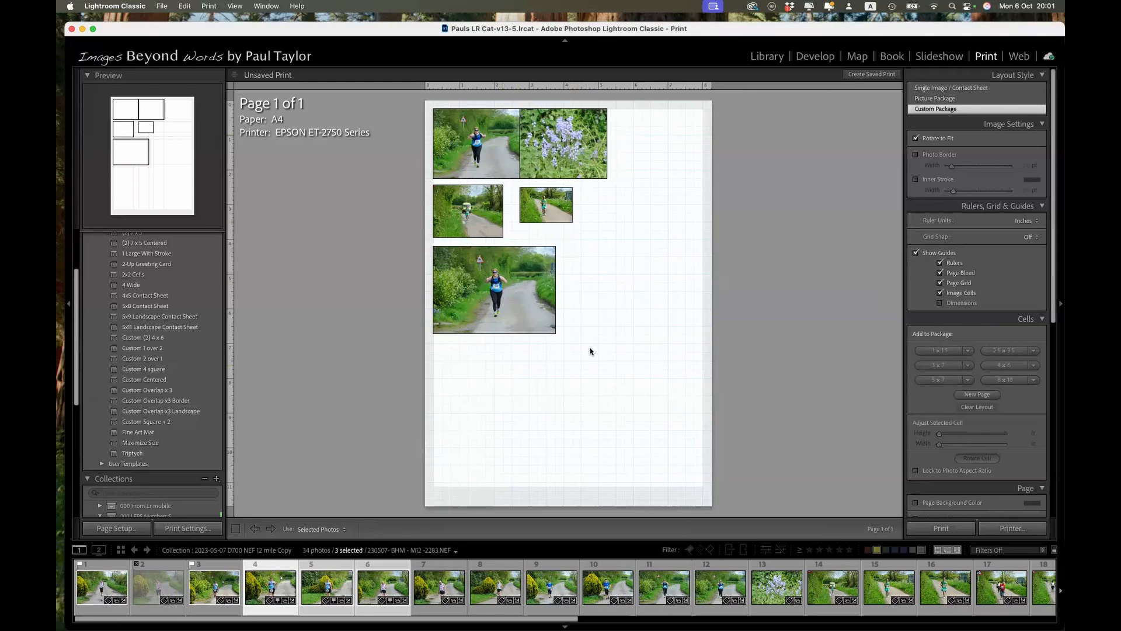
pyautogui.scroll(5, 123, 429)
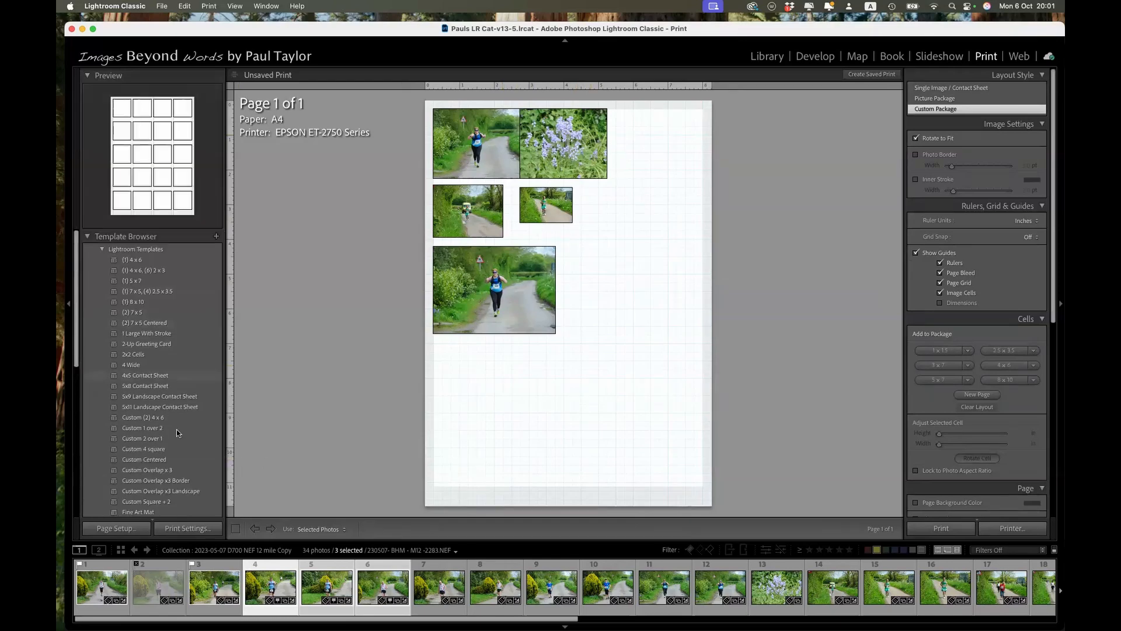
# Step: Lay out the fourth to fifteenth photos with the 5x8 Contact Sheet template, look over the print settings, and open the Web module
pyautogui.click(150, 388)
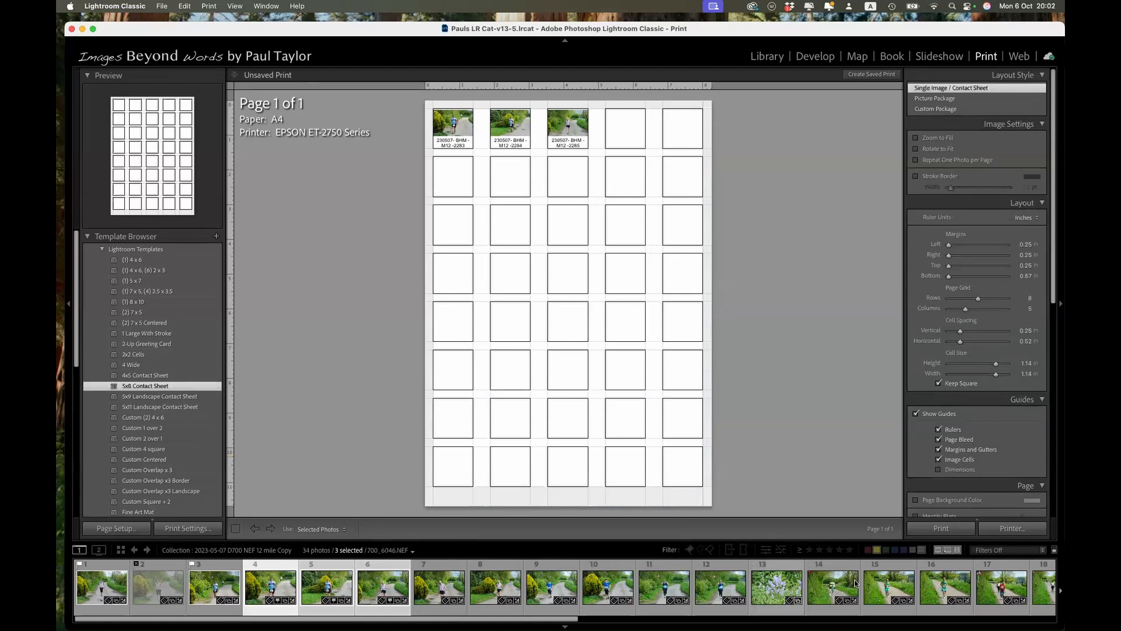
pyautogui.keyDown('shift'); pyautogui.click(890, 585); pyautogui.keyUp('shift')
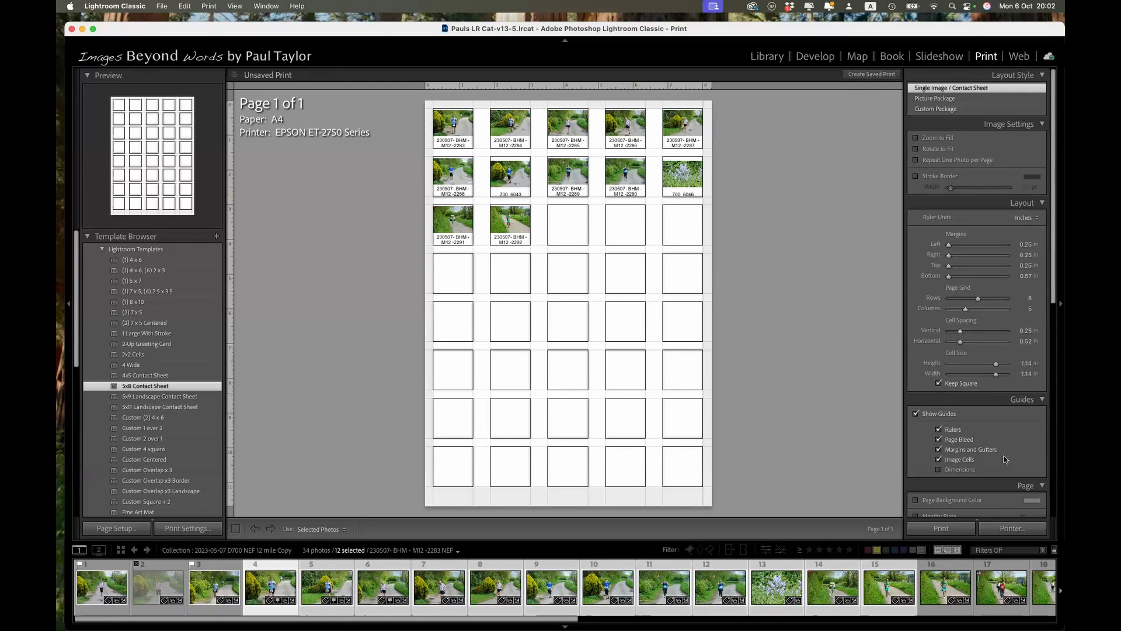
pyautogui.scroll(-2, 1002, 452)
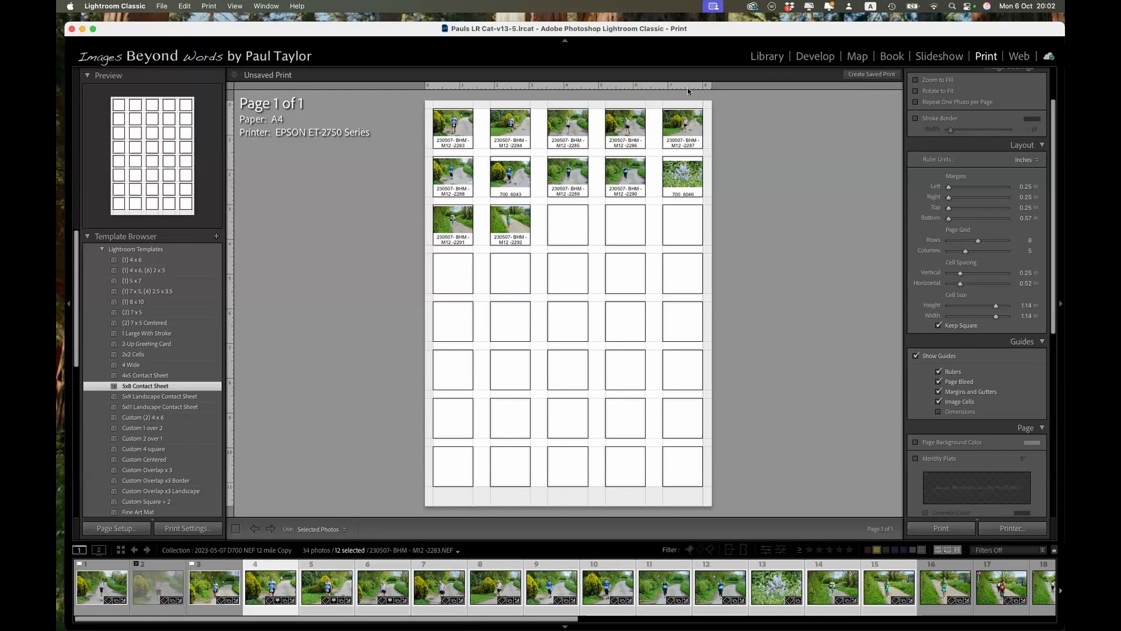
pyautogui.scroll(2, 932, 242)
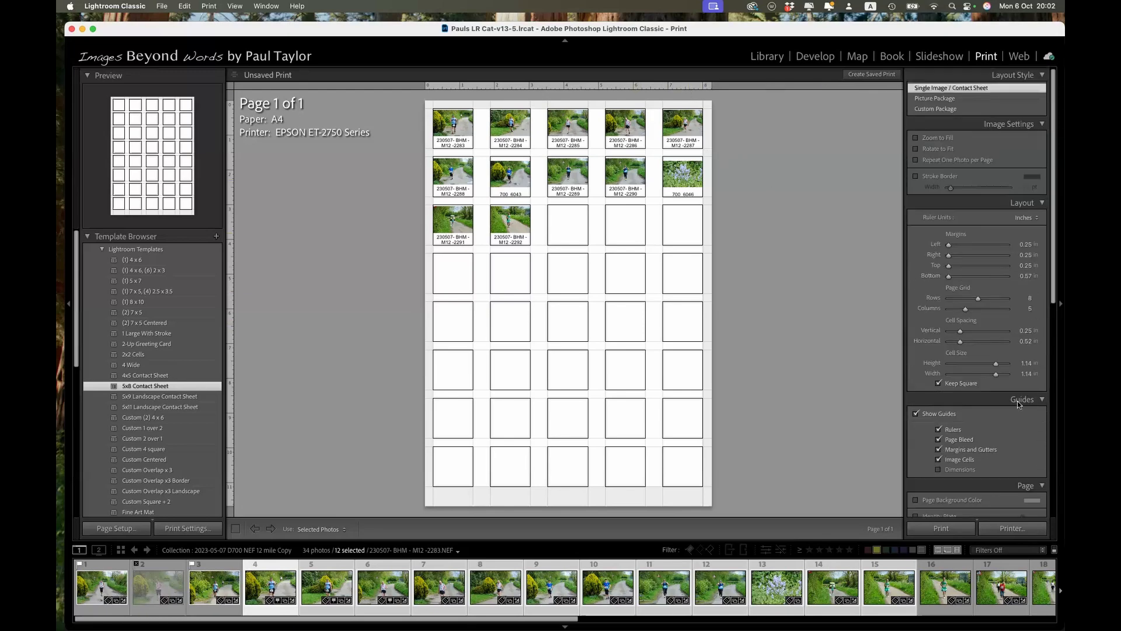
pyautogui.click(1019, 57)
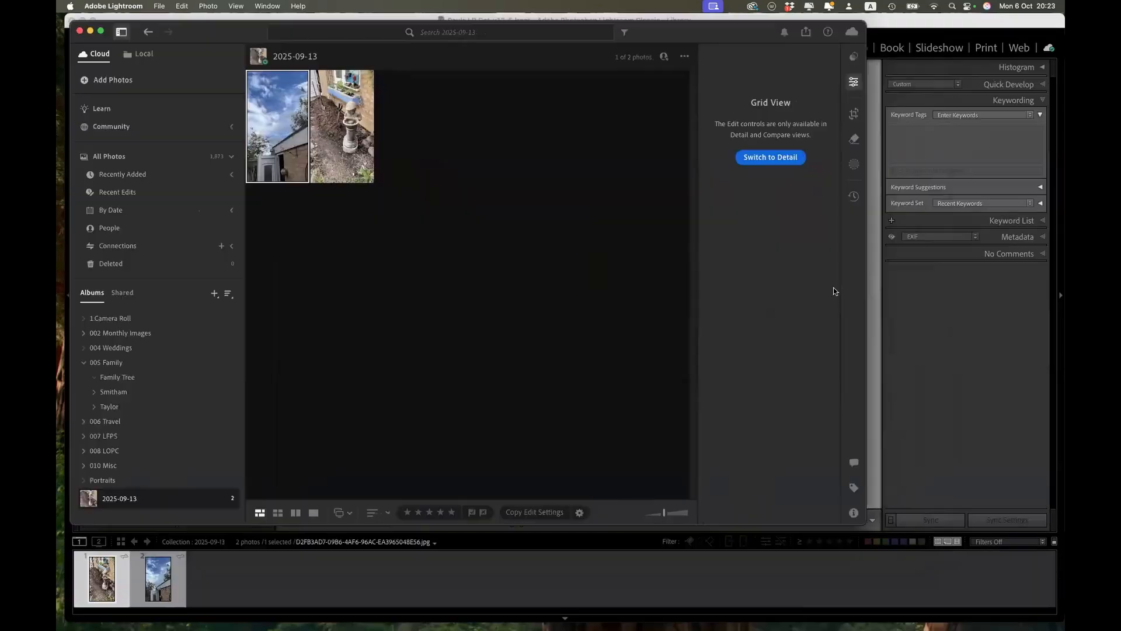
# Step: Enlarge the cloud Lightroom window, browse All Photos, and view a paddleboard photo in detail before returning to the grid
pyautogui.moveTo(862, 522); pyautogui.dragTo(1046, 584)
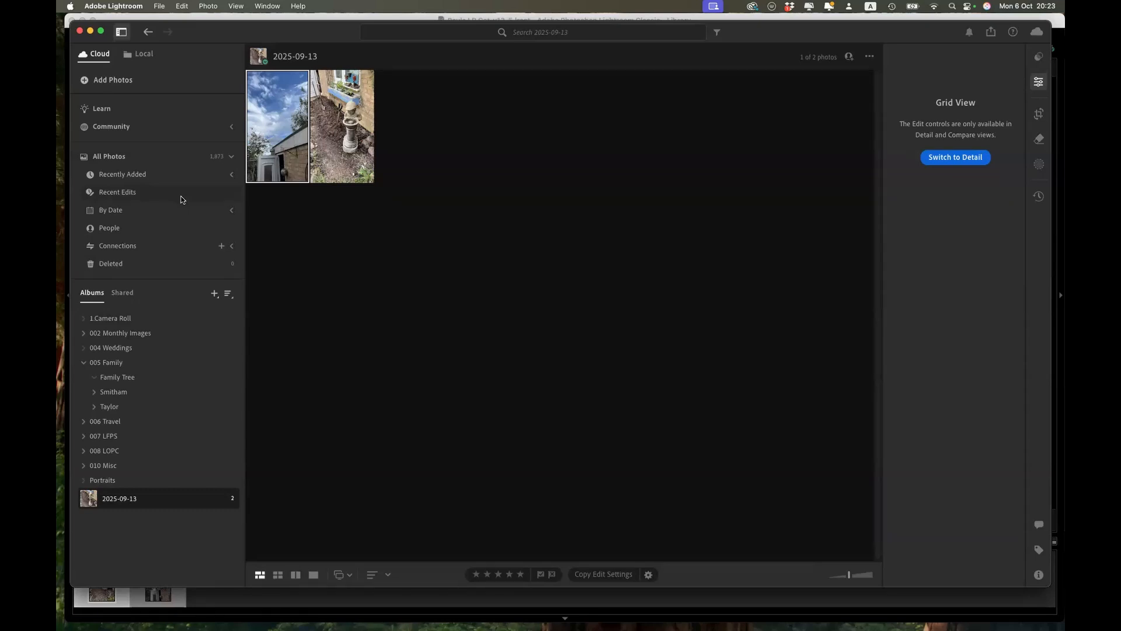
pyautogui.click(100, 161)
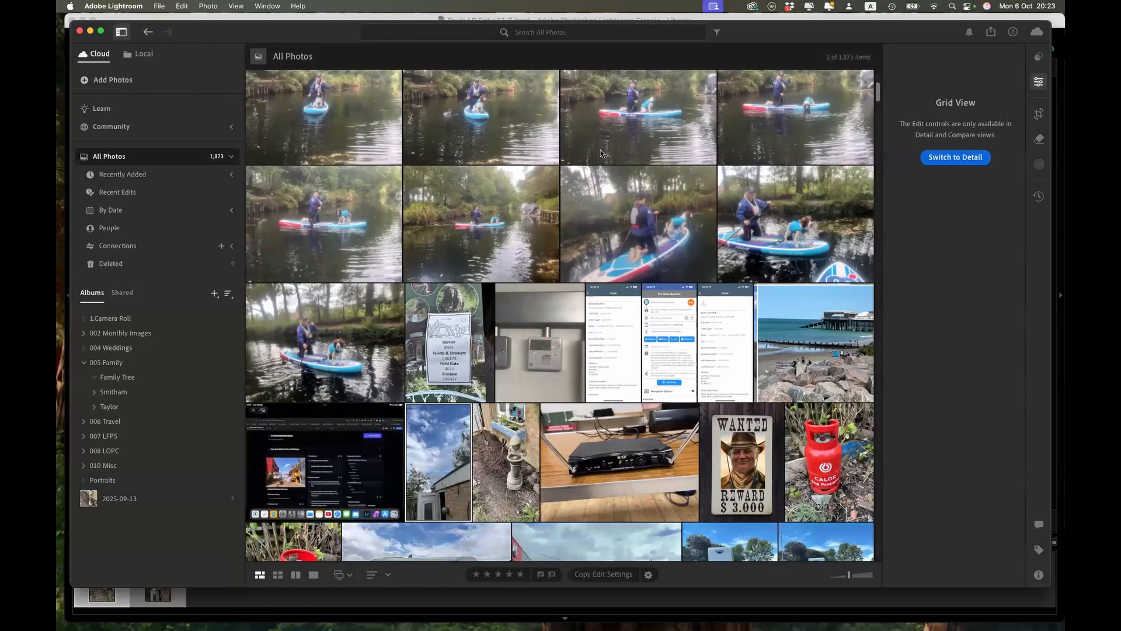
pyautogui.scroll(1, 628, 123)
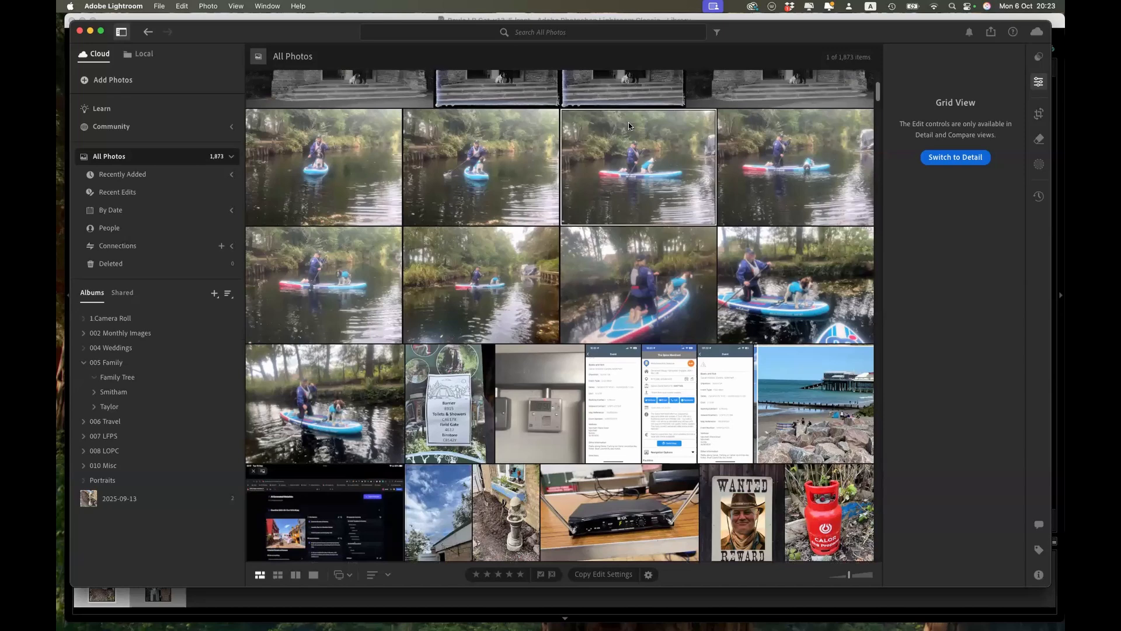
pyautogui.scroll(1, 647, 182)
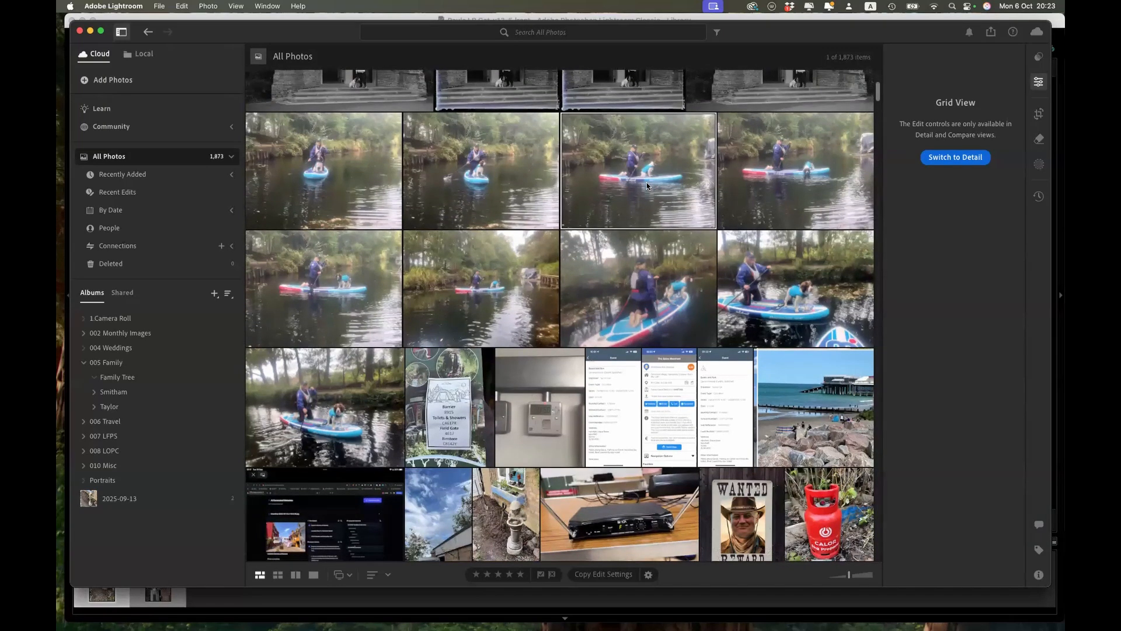
pyautogui.doubleClick(646, 186)
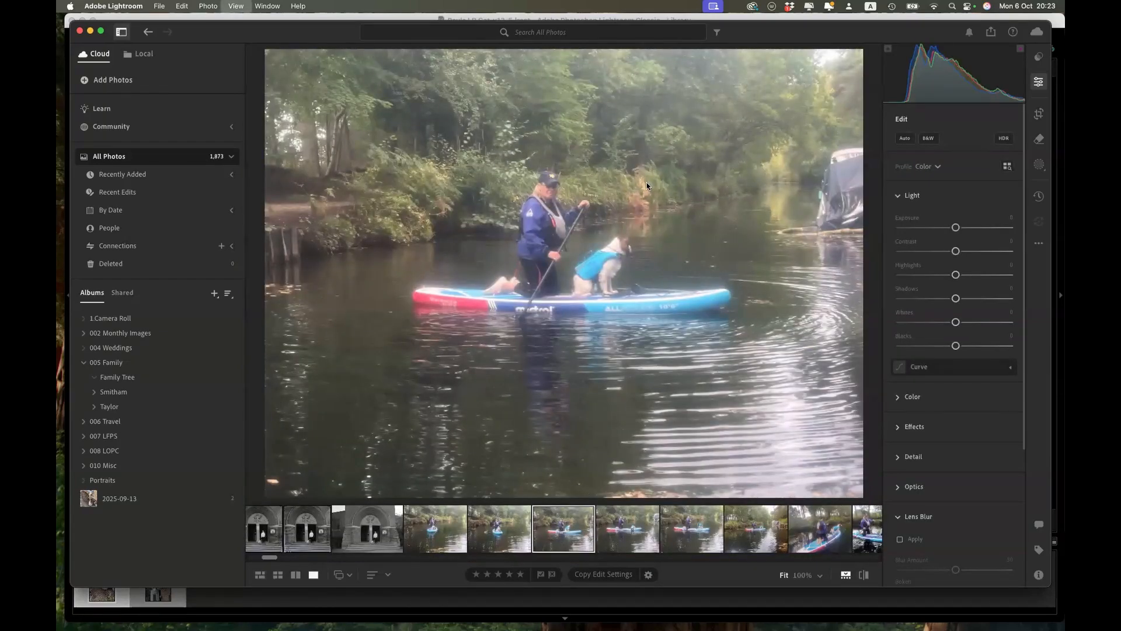
pyautogui.press('g')
# Step: Search the Recent Edits photos for "elephant"
pyautogui.click(119, 192)
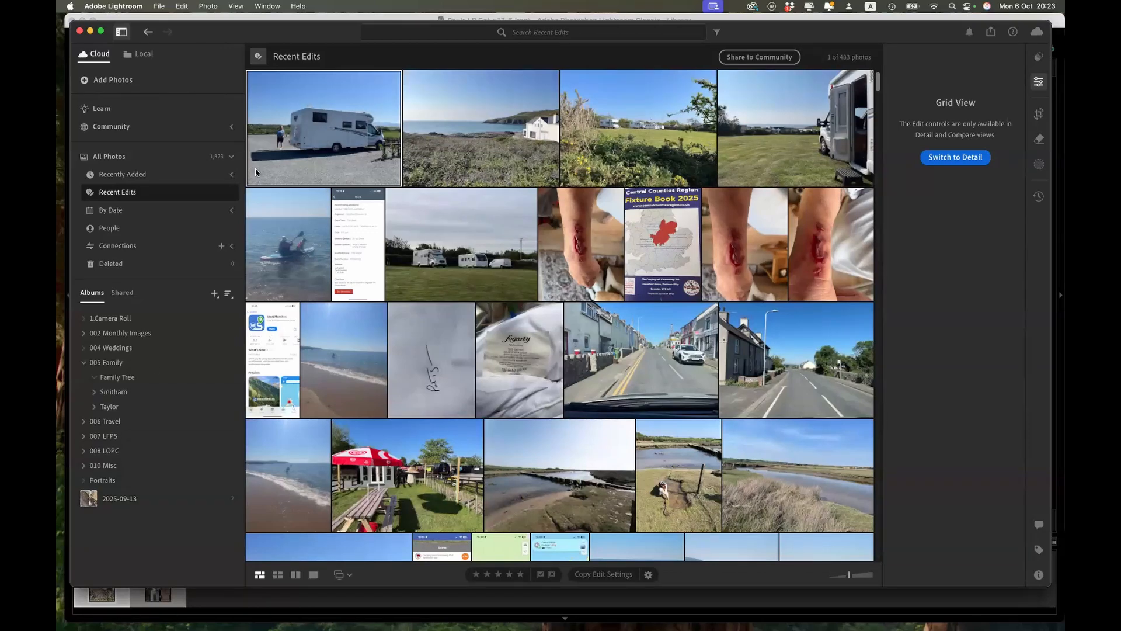
pyautogui.click(540, 32)
pyautogui.write('elephant')
pyautogui.press('Return')
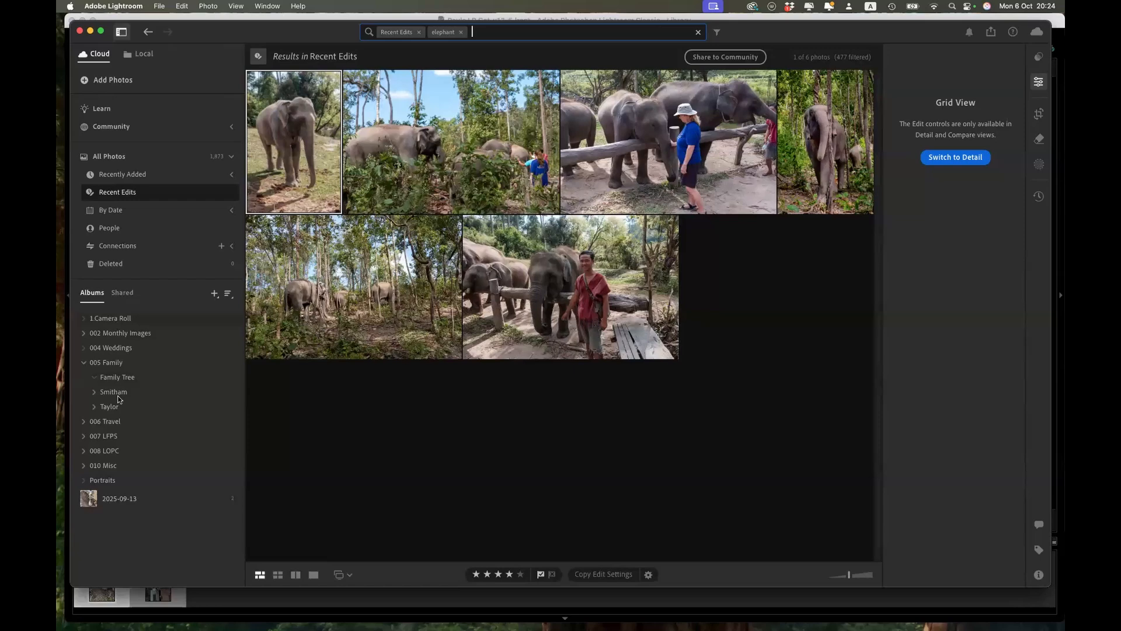
# Step: Open the sky photo from the 2025-09-13 album in Detail view, expand the Color settings and look through the edit controls
pyautogui.click(103, 501)
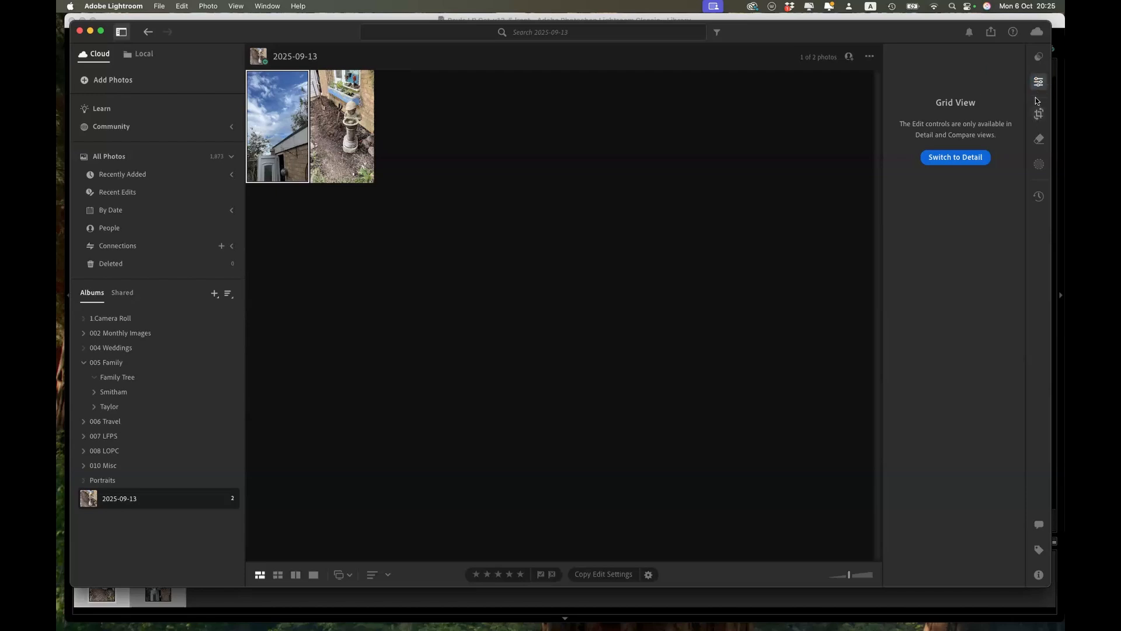
pyautogui.click(969, 157)
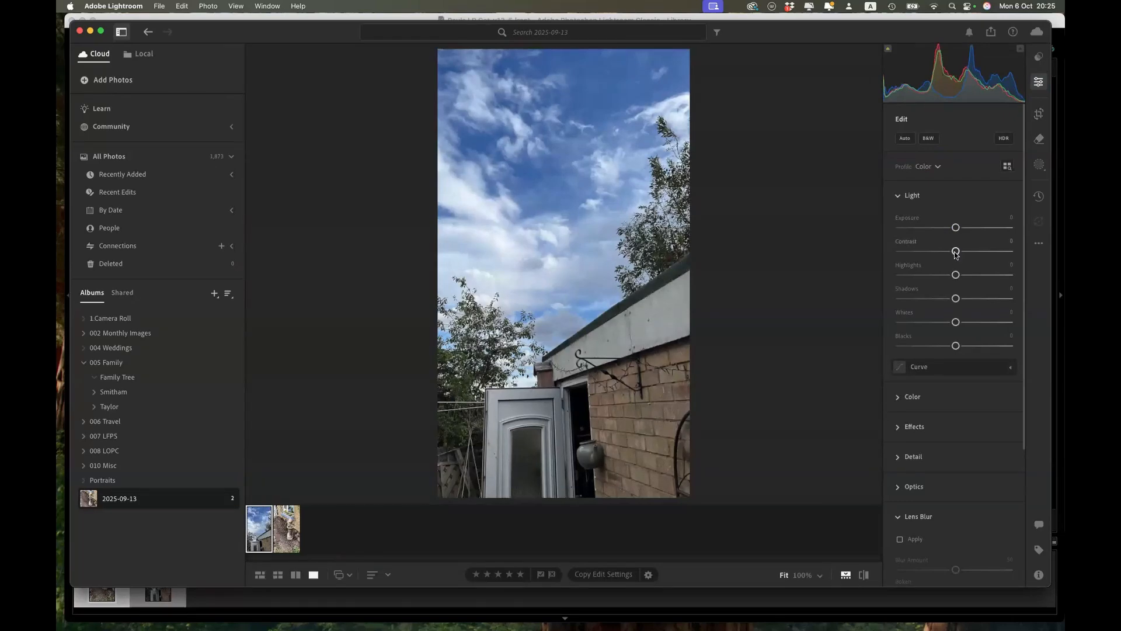
pyautogui.click(897, 397)
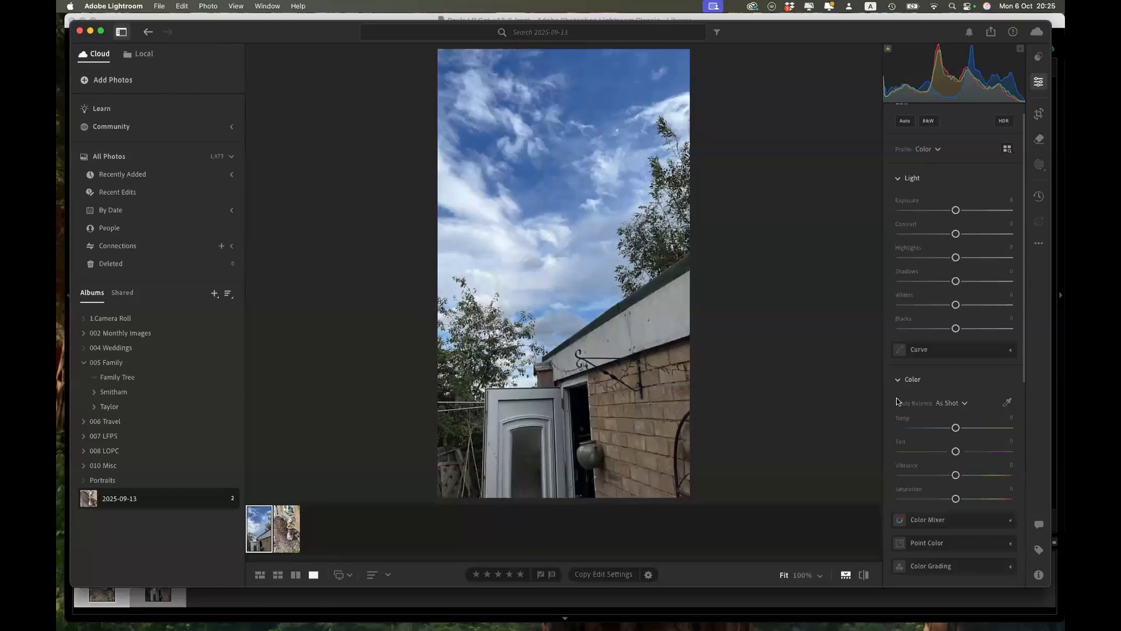
pyautogui.scroll(-5, 962, 471)
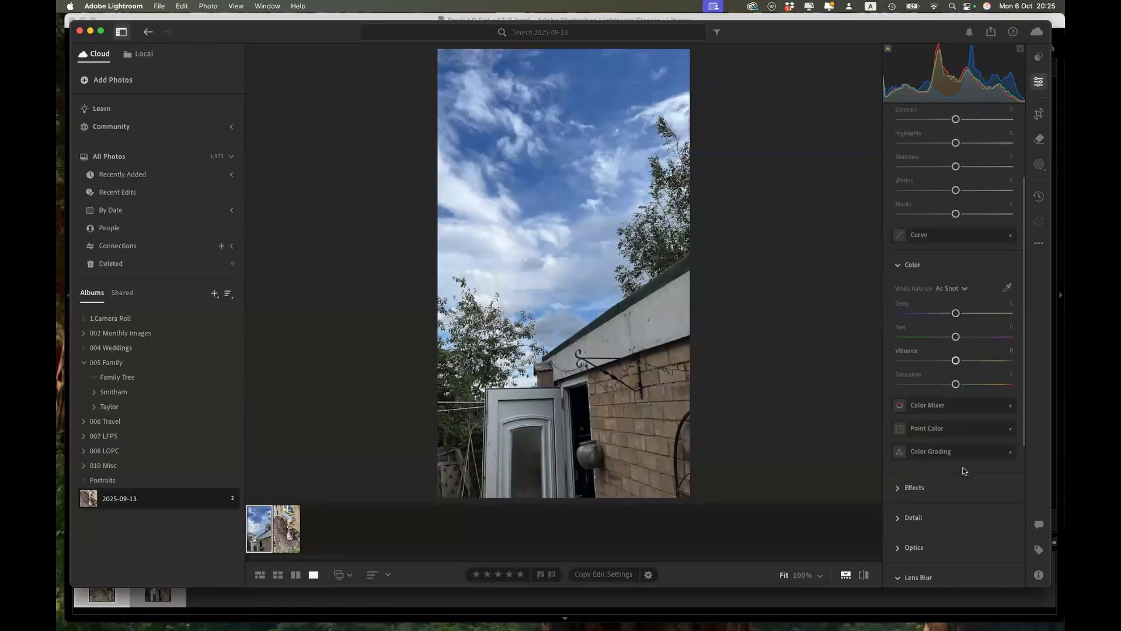
pyautogui.moveTo(963, 471)
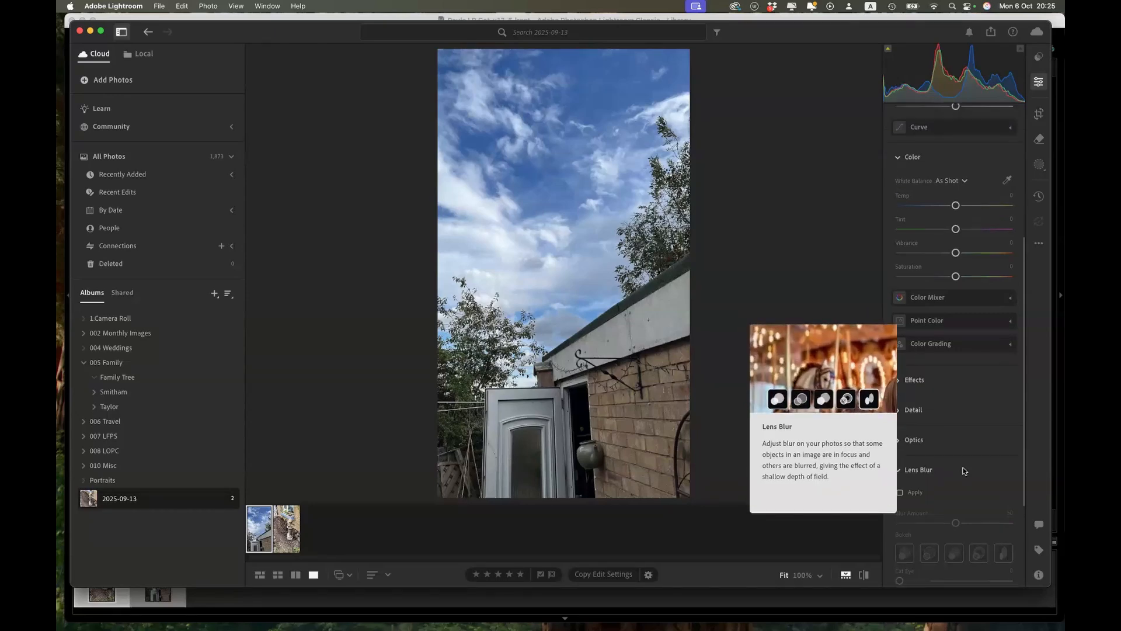
# Step: Set the sky photo's Tint, Vibrance and Saturation to +100 each
pyautogui.scroll(2, 963, 471)
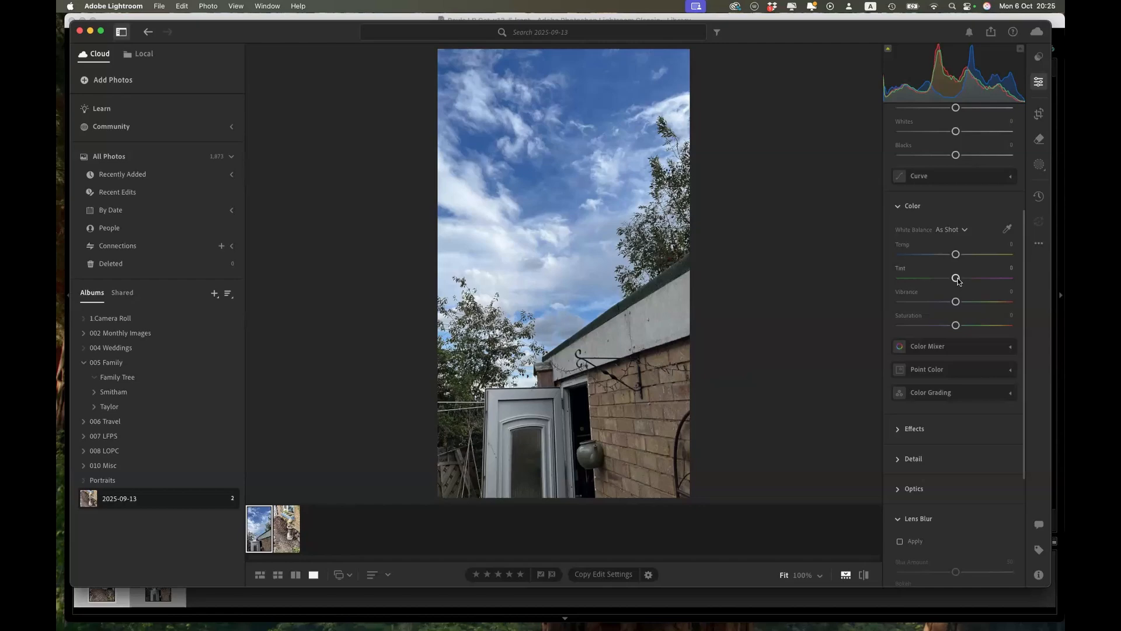
pyautogui.moveTo(958, 281); pyautogui.dragTo(1013, 279)
pyautogui.moveTo(956, 301); pyautogui.dragTo(1014, 300)
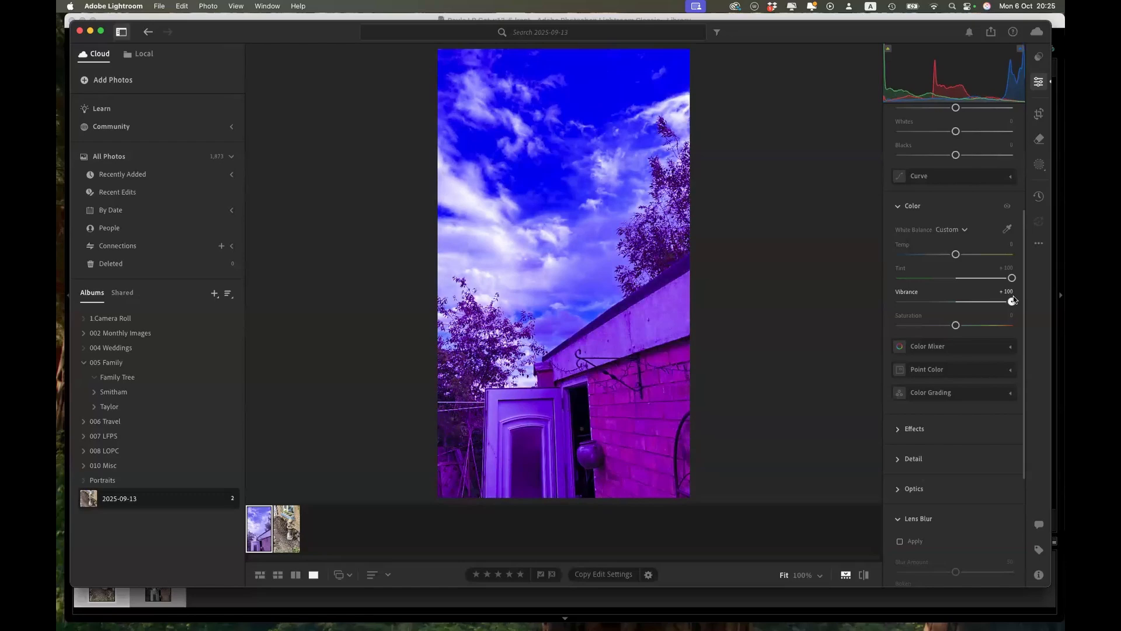
pyautogui.moveTo(957, 325); pyautogui.dragTo(1016, 326)
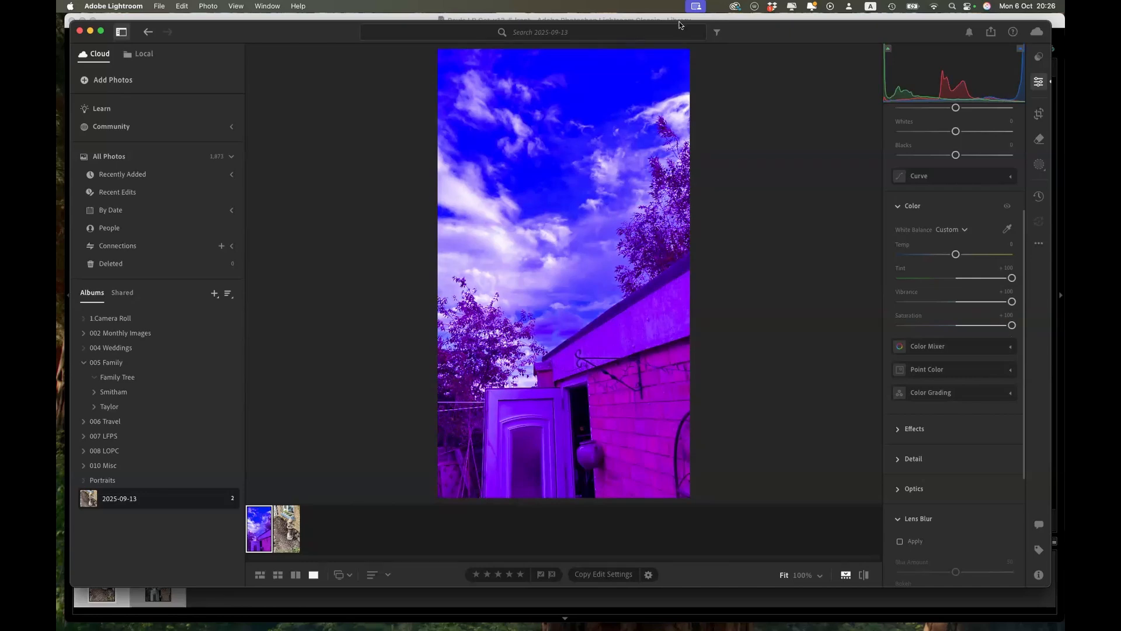
# Step: Switch to Lightroom Classic and view the synced edit of the sky photo in the 2025-09-13 collection
pyautogui.press('super+Tab')
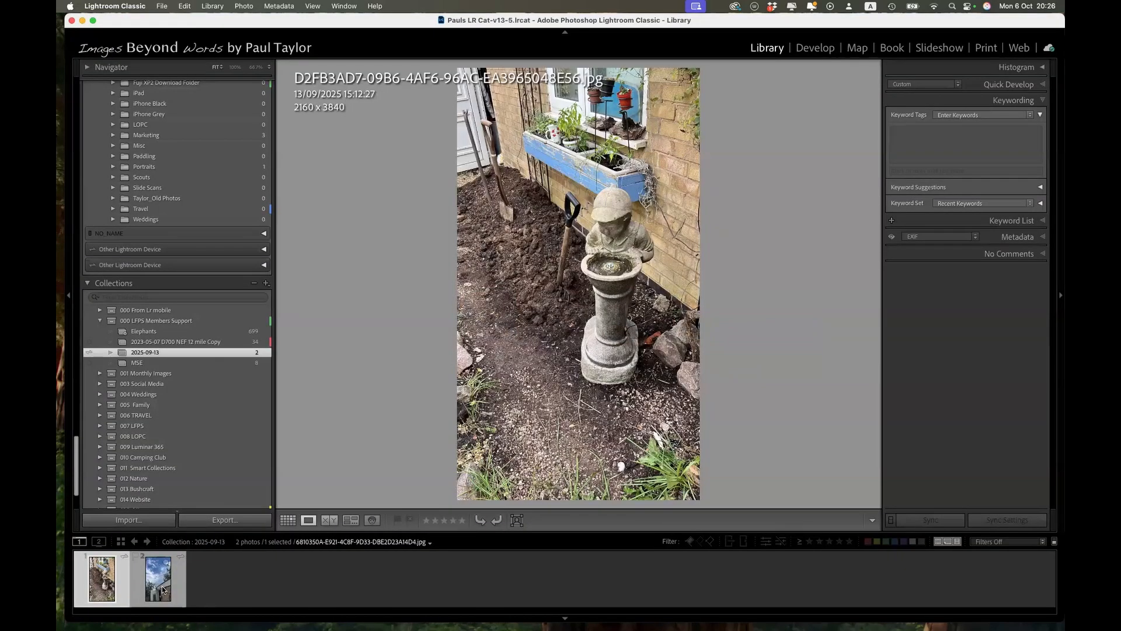
pyautogui.click(163, 590)
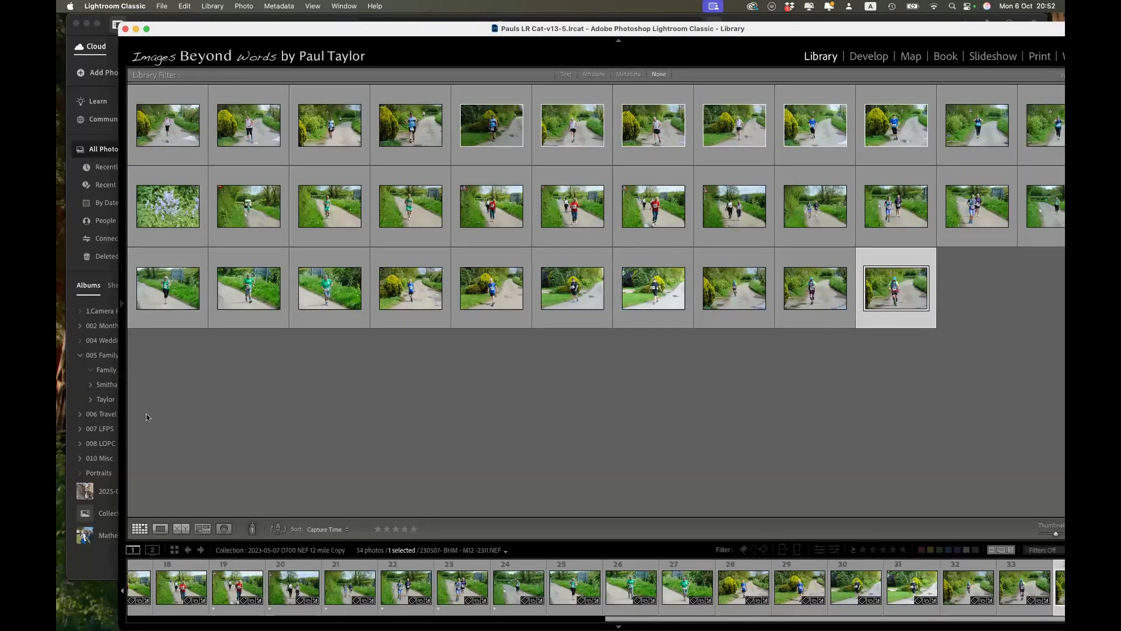
pyautogui.moveTo(131, 237)
pyautogui.click(195, 240)
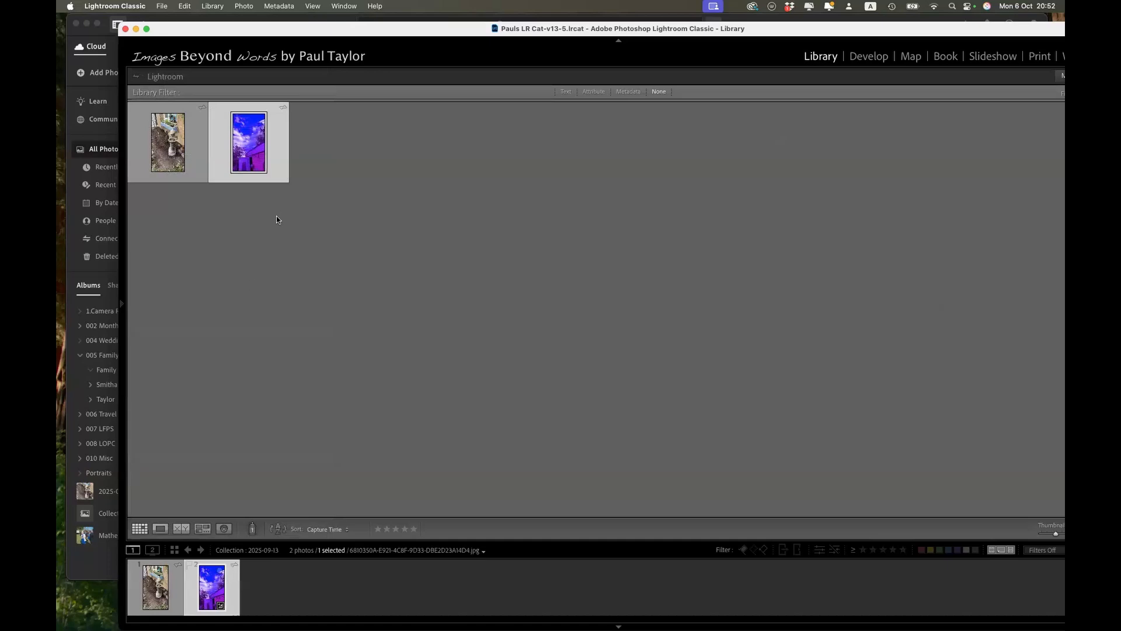
pyautogui.doubleClick(262, 148)
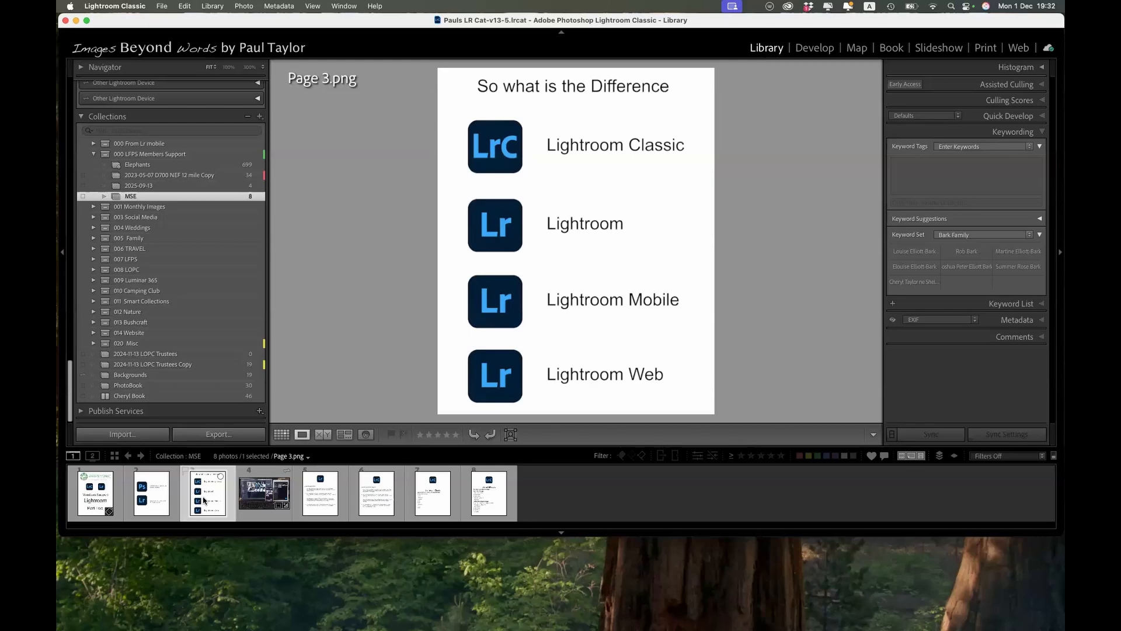
# Step: View the photo of the laptop, phone and tablet in the MSE collection
pyautogui.click(266, 492)
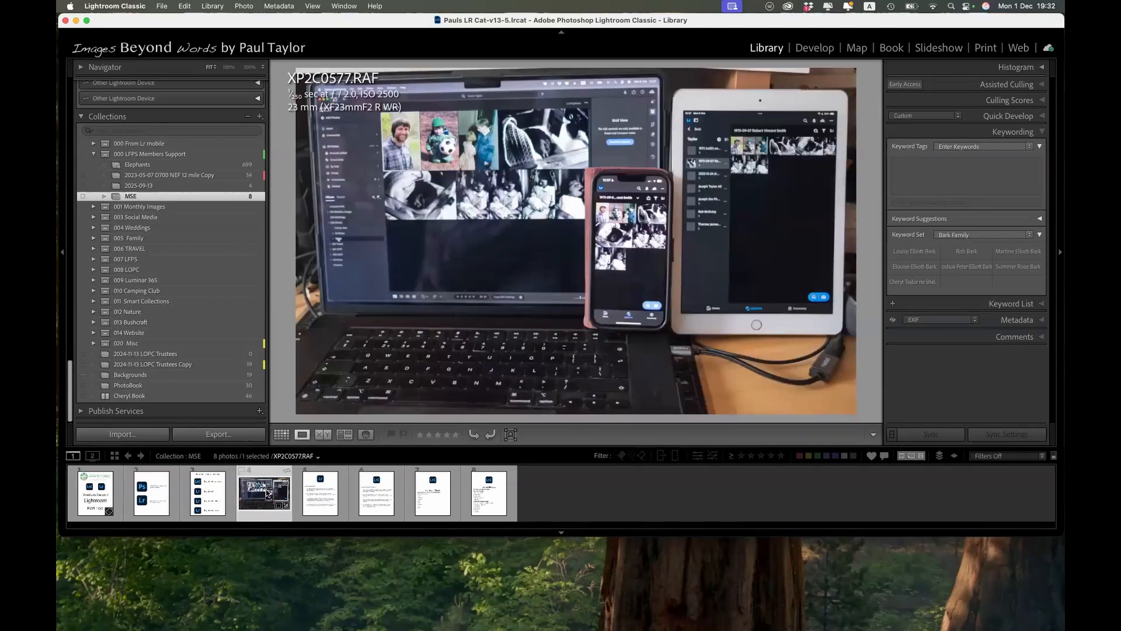